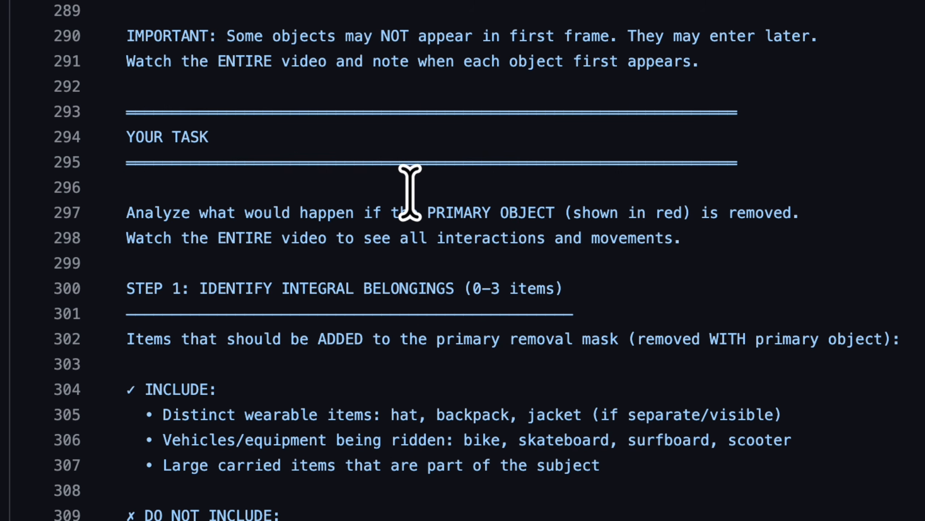
# Read the prompt's task section, from the primary object removal analysis through the integral belongings rules and examples to Step 2.
pyautogui.scroll(-1, 416, 199)
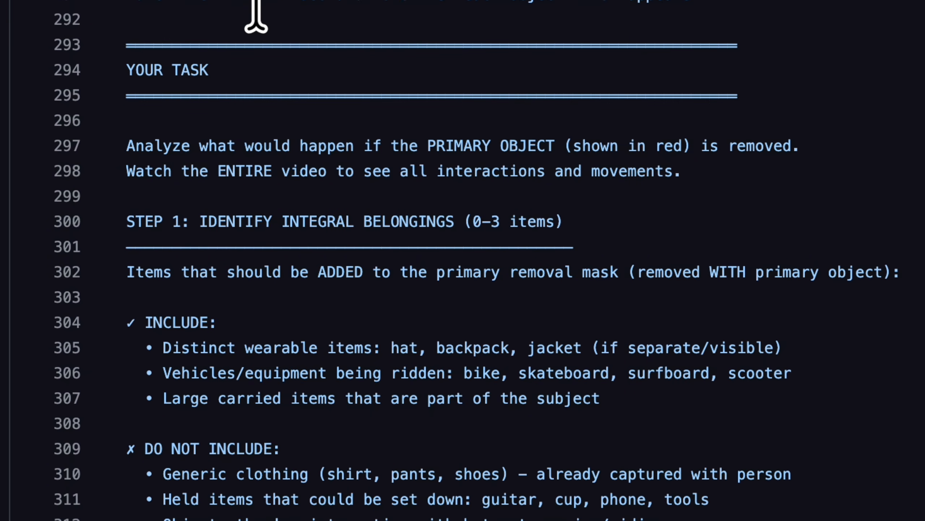
pyautogui.scroll(-2, 413, 118)
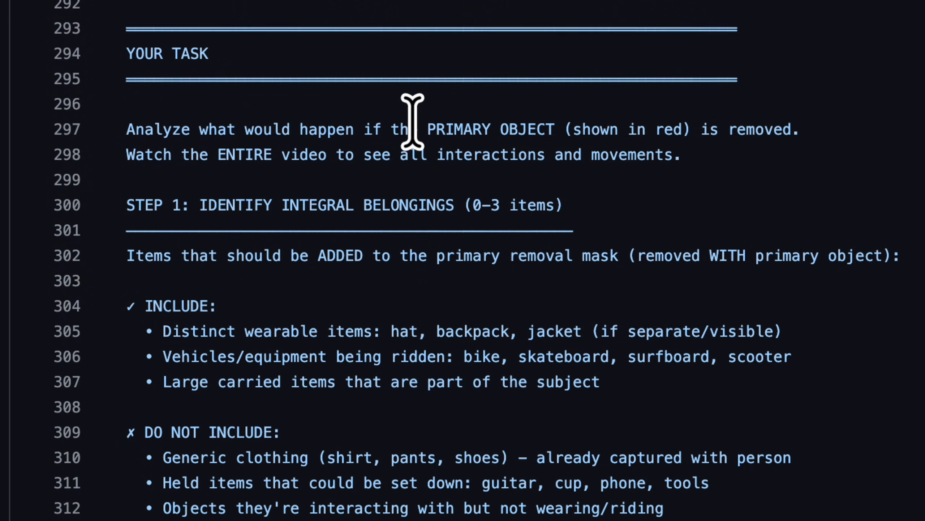
pyautogui.scroll(-1, 373, 22)
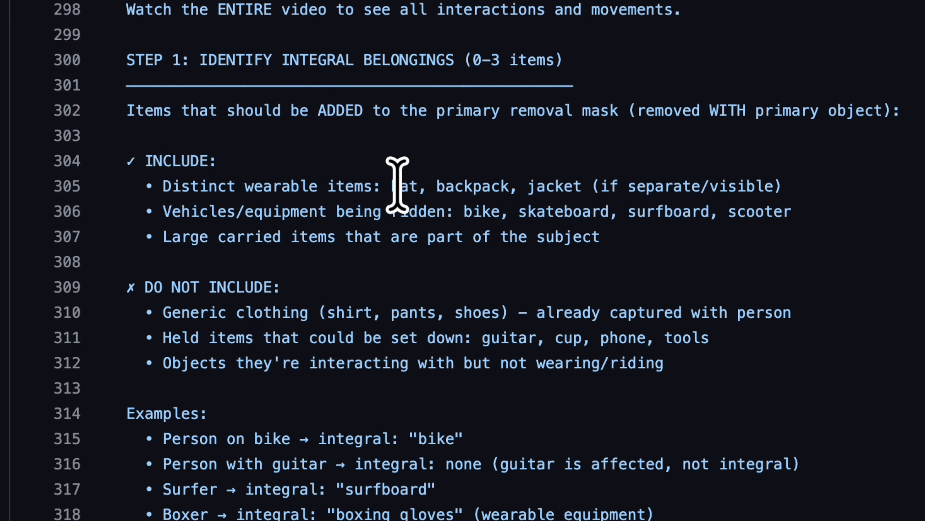
pyautogui.scroll(-2, 356, 197)
pyautogui.scroll(-3, 356, 198)
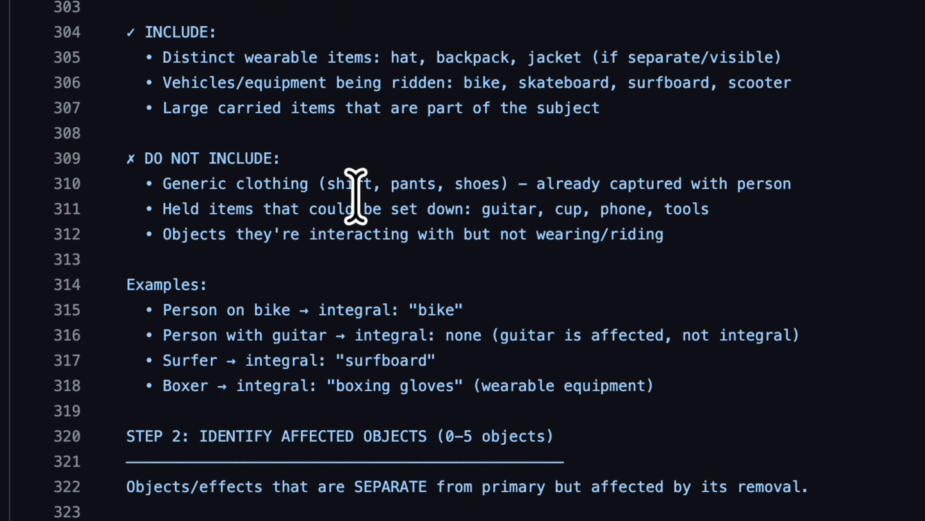
pyautogui.scroll(-5, 356, 198)
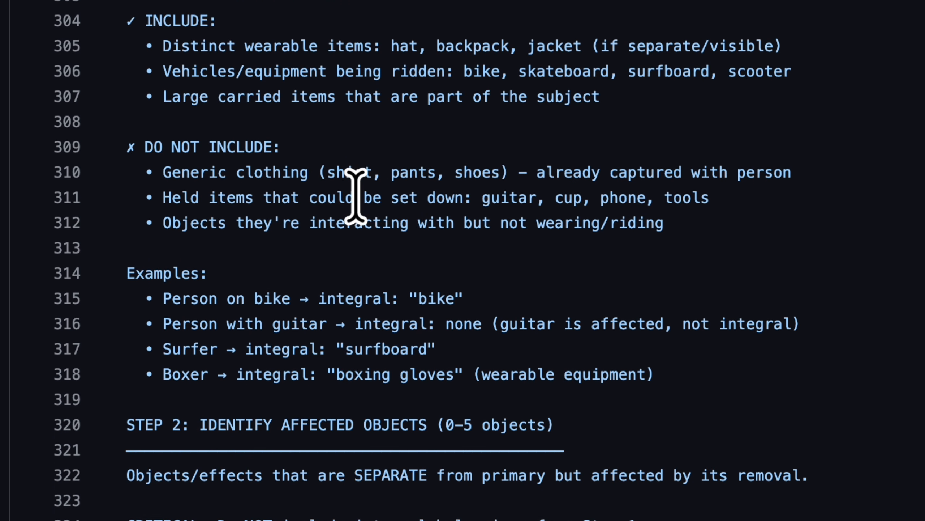
pyautogui.scroll(-4, 356, 197)
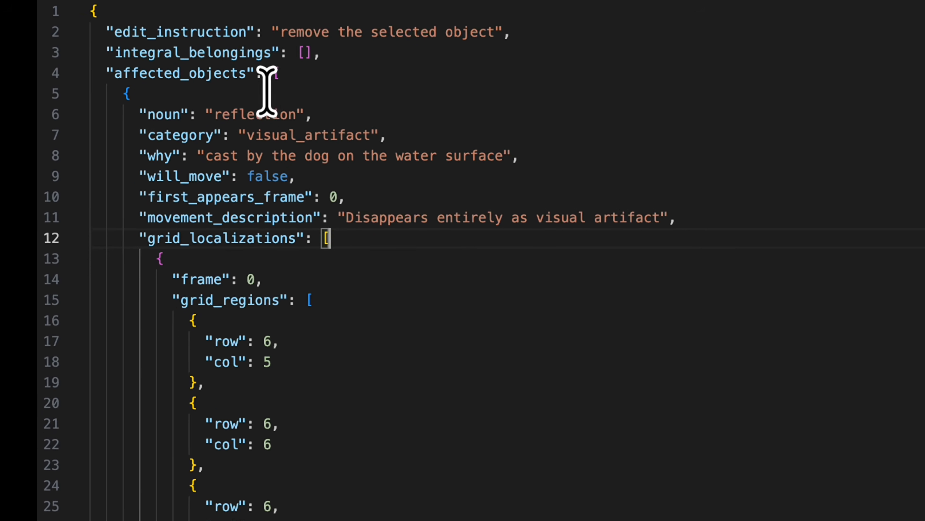
# Examine the JSON output's edit instruction and the noun and reason given for the first affected object, highlighting each value.
pyautogui.moveTo(277, 32); pyautogui.dragTo(526, 38)
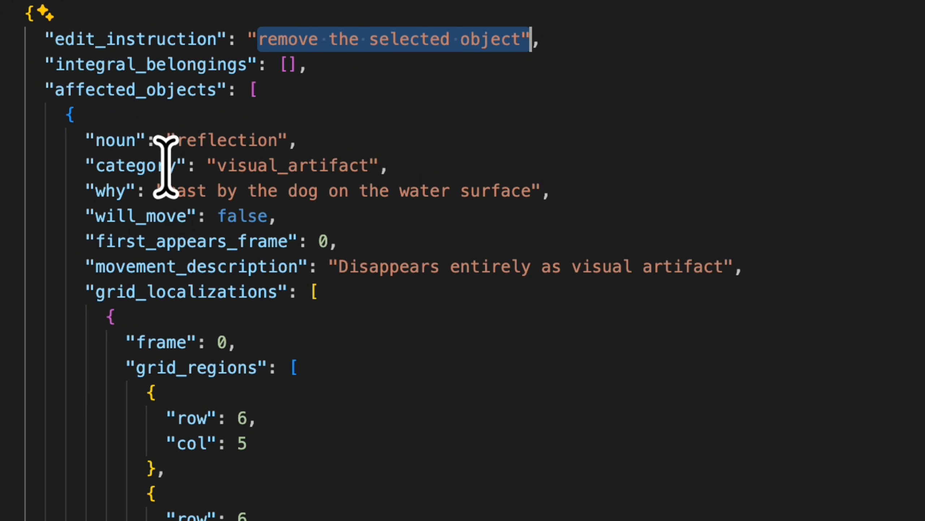
pyautogui.doubleClick(215, 141)
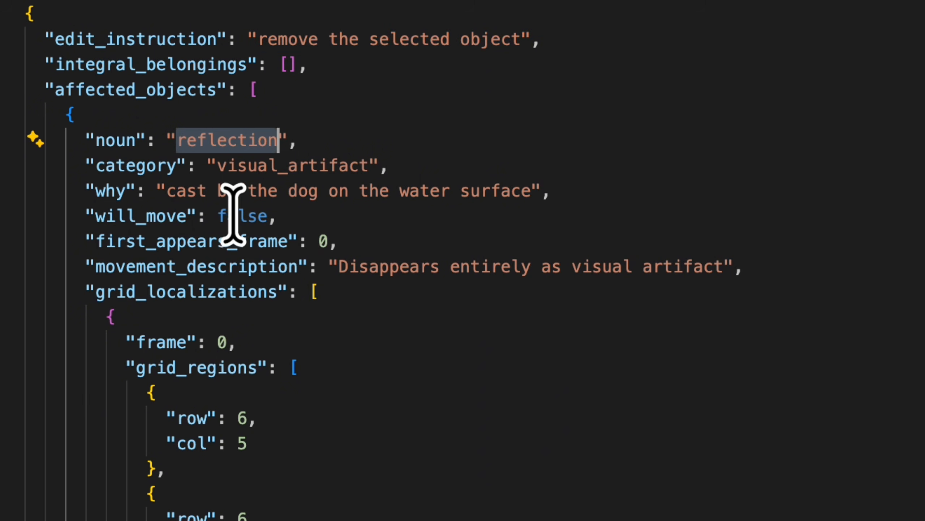
pyautogui.click(164, 193)
pyautogui.moveTo(164, 193); pyautogui.dragTo(574, 200)
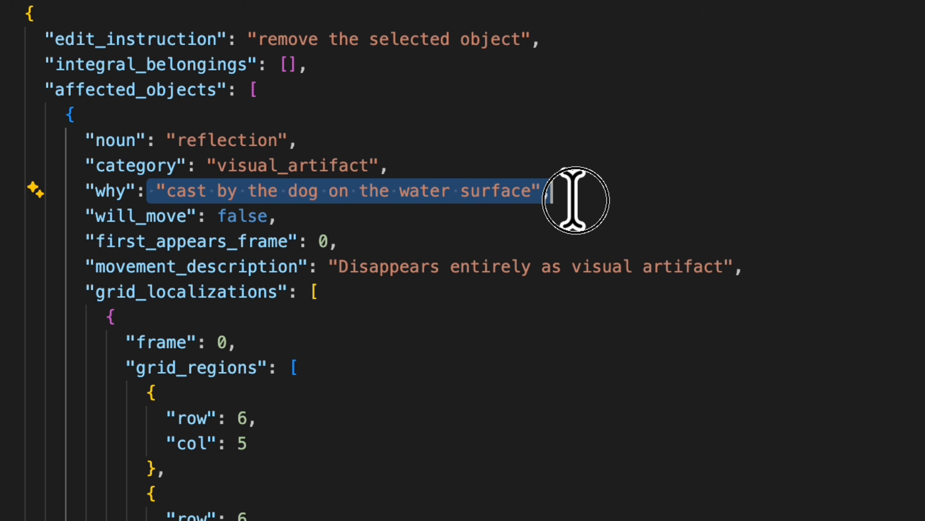
pyautogui.click(403, 332)
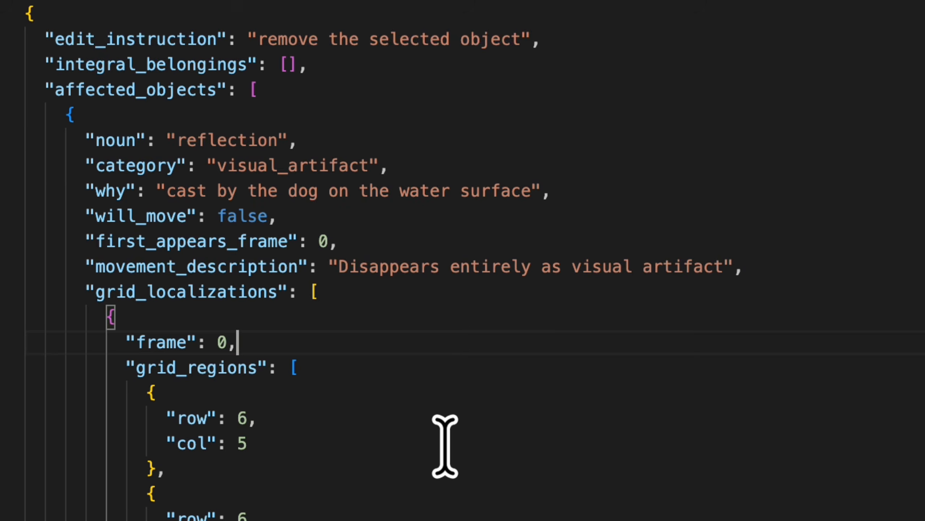
# Examine the splash entry among the affected objects, highlighting its noun, reason and movement description.
pyautogui.scroll(-3, 446, 447)
pyautogui.scroll(-9, 445, 446)
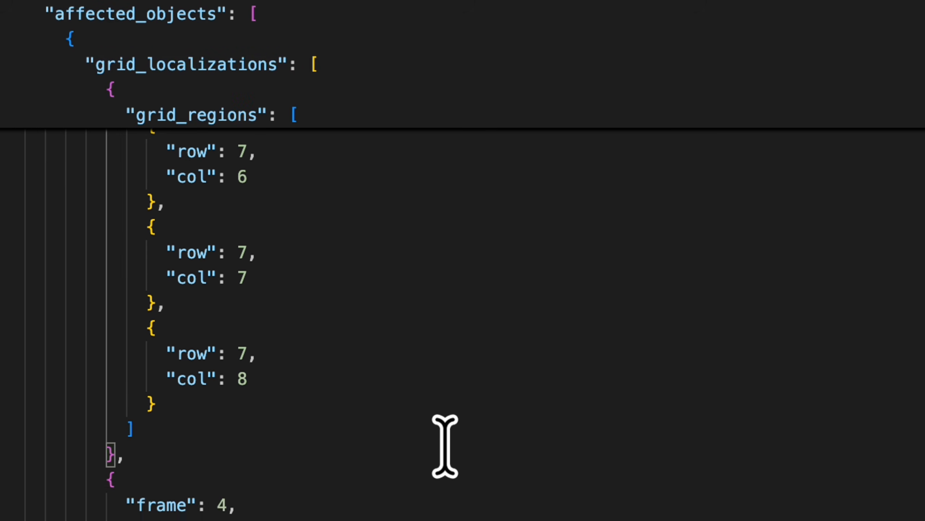
pyautogui.scroll(-20, 446, 447)
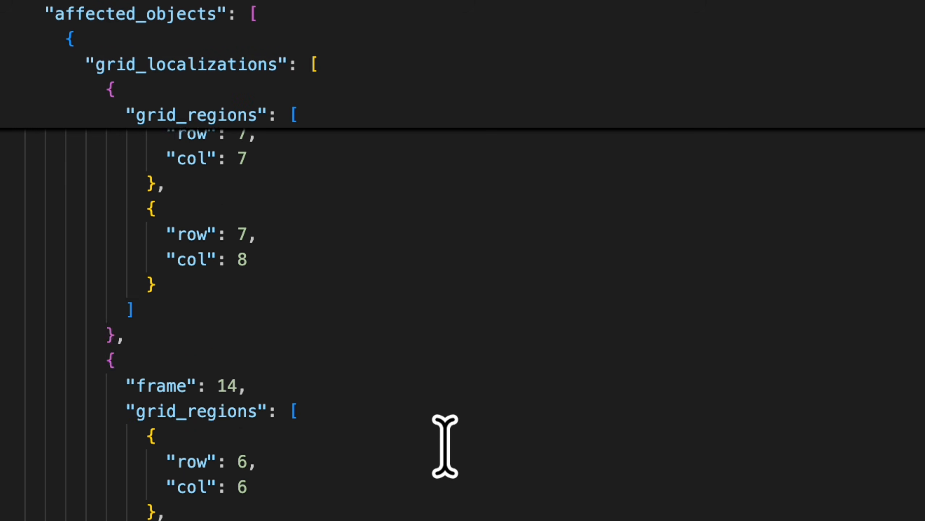
pyautogui.scroll(-20, 445, 446)
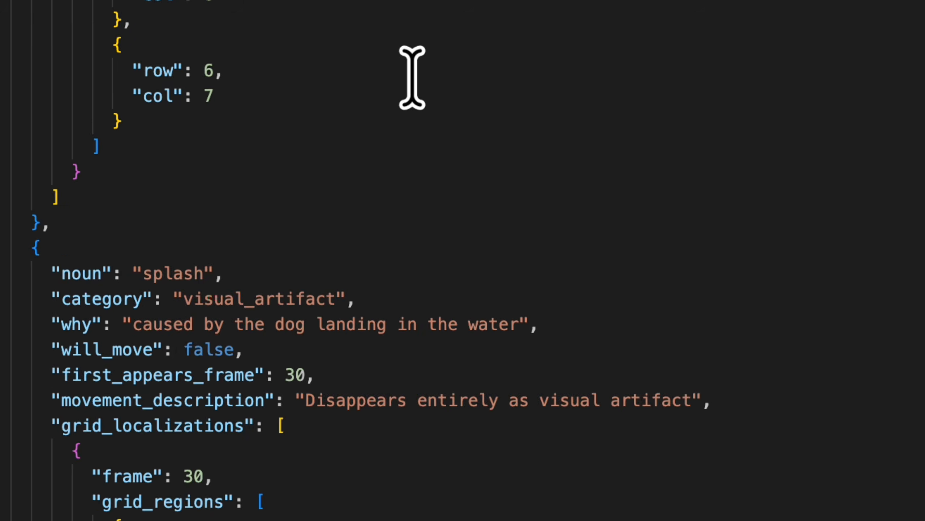
pyautogui.click(161, 114)
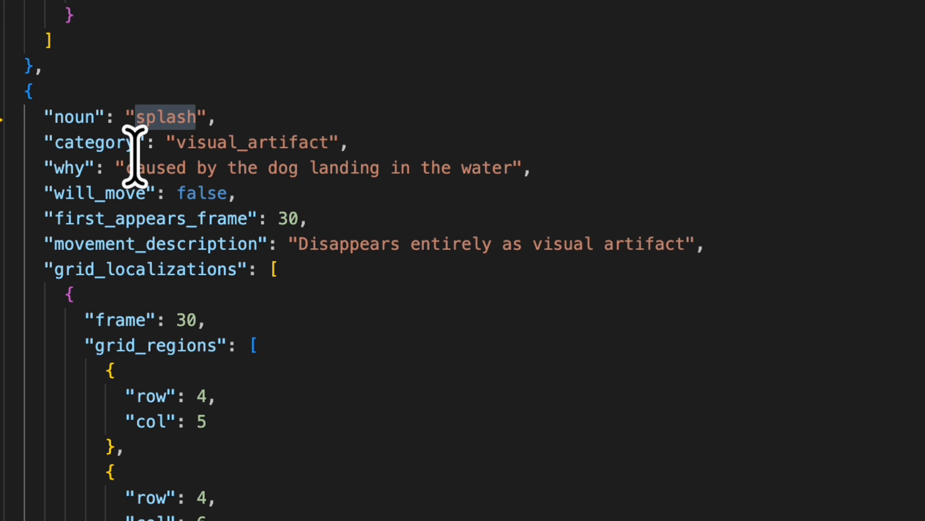
pyautogui.click(126, 168)
pyautogui.moveTo(125, 157); pyautogui.dragTo(562, 155)
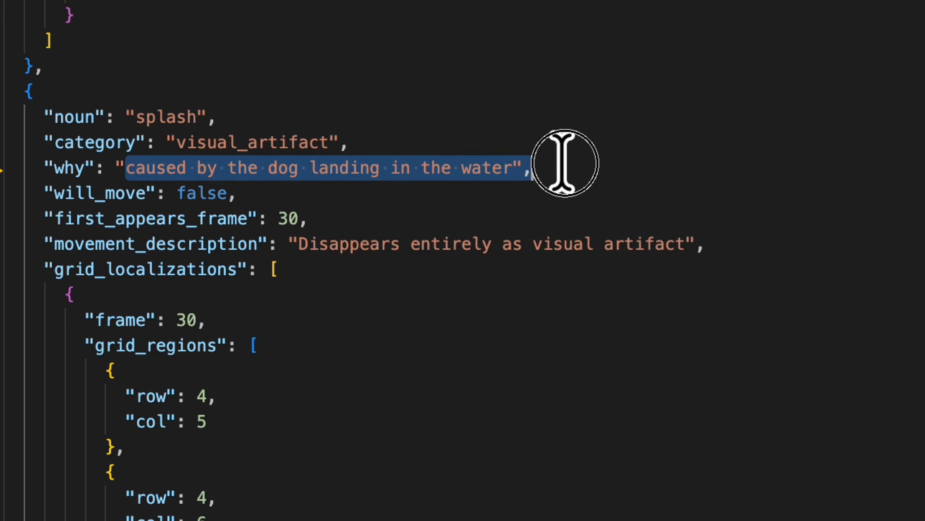
pyautogui.scroll(-1, 565, 157)
pyautogui.scroll(-4, 546, 164)
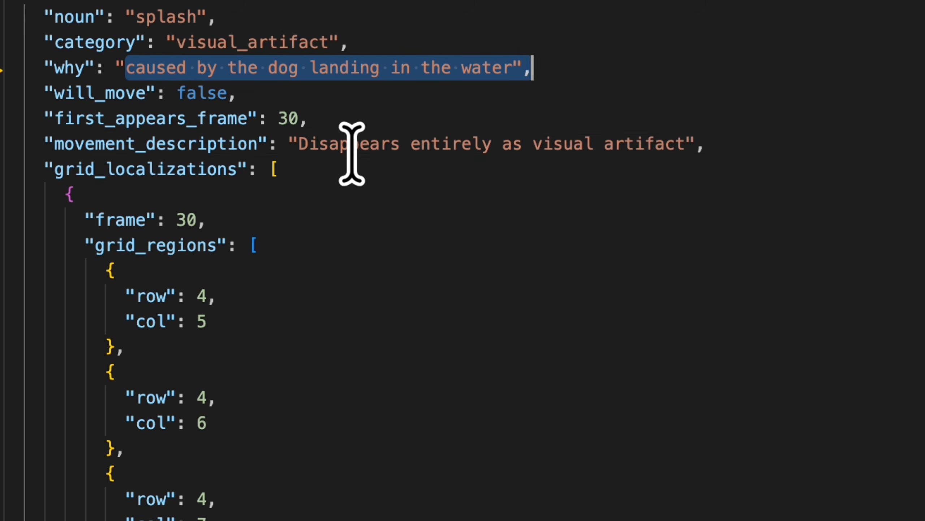
pyautogui.click(339, 153)
pyautogui.moveTo(279, 146); pyautogui.dragTo(800, 151)
# Go to the end of the JSON output and highlight the scene description.
pyautogui.scroll(-20, 570, 302)
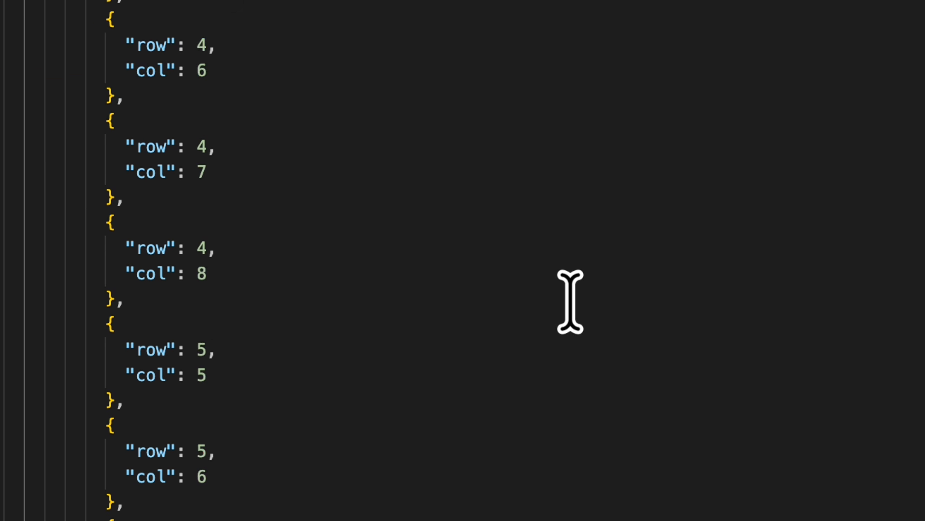
pyautogui.scroll(-15, 570, 301)
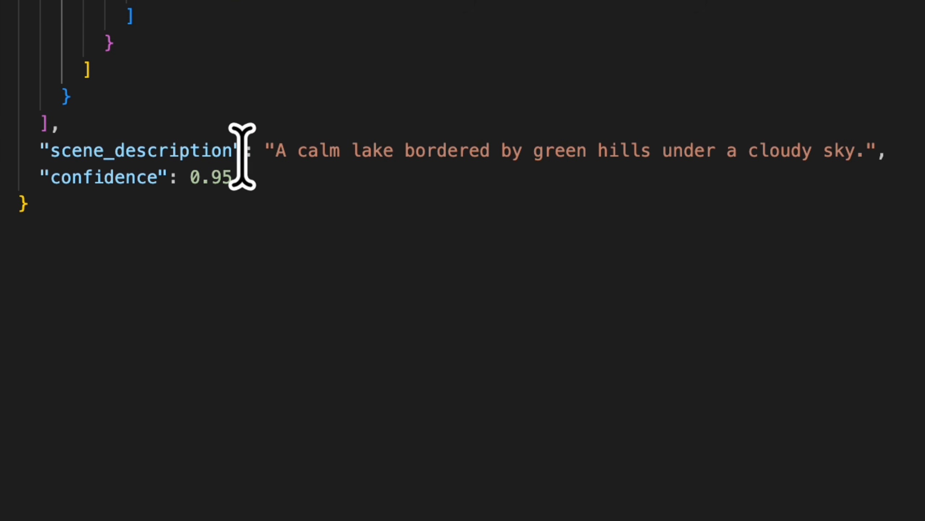
pyautogui.click(42, 149)
pyautogui.moveTo(39, 149); pyautogui.dragTo(820, 201)
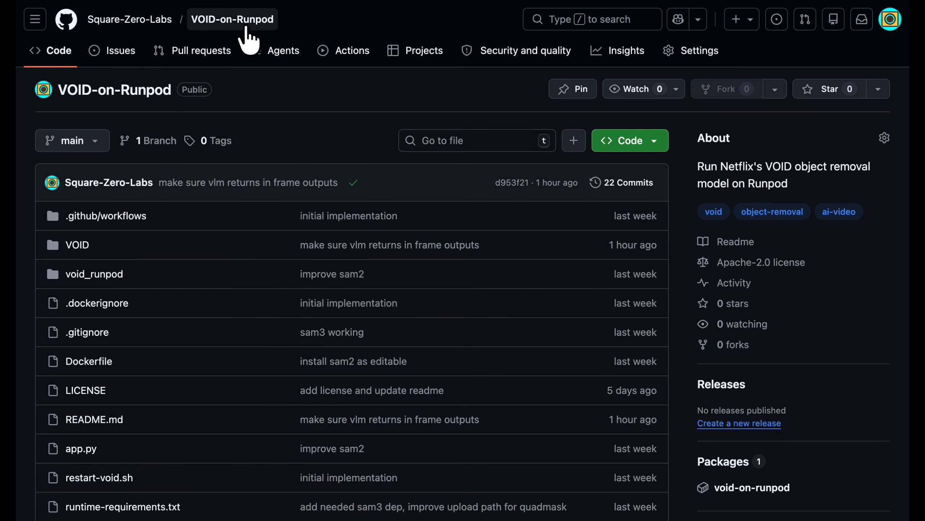
# Read the VOID-on-Runpod README on GitHub, covering supported features, differences from upstream, build, setup, local run and Runpod deploy notes.
pyautogui.scroll(-15, 245, 193)
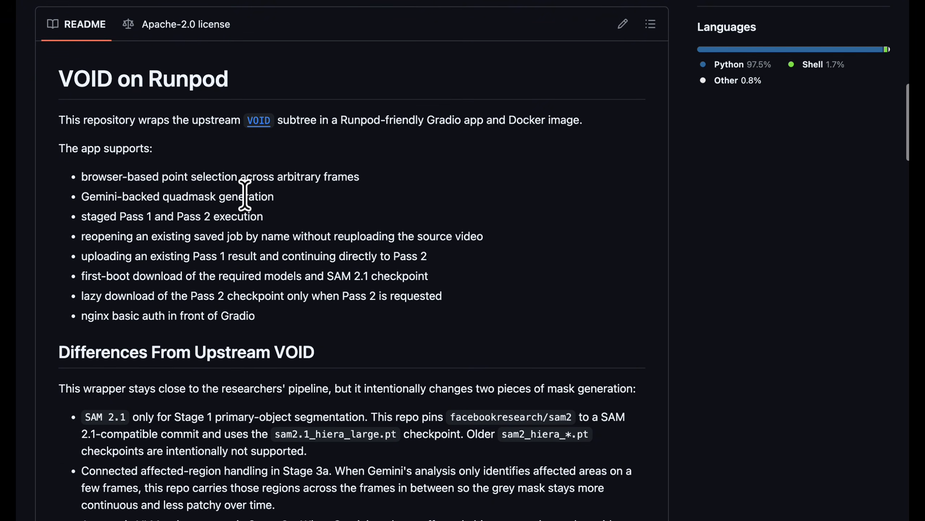
pyautogui.scroll(-8, 245, 194)
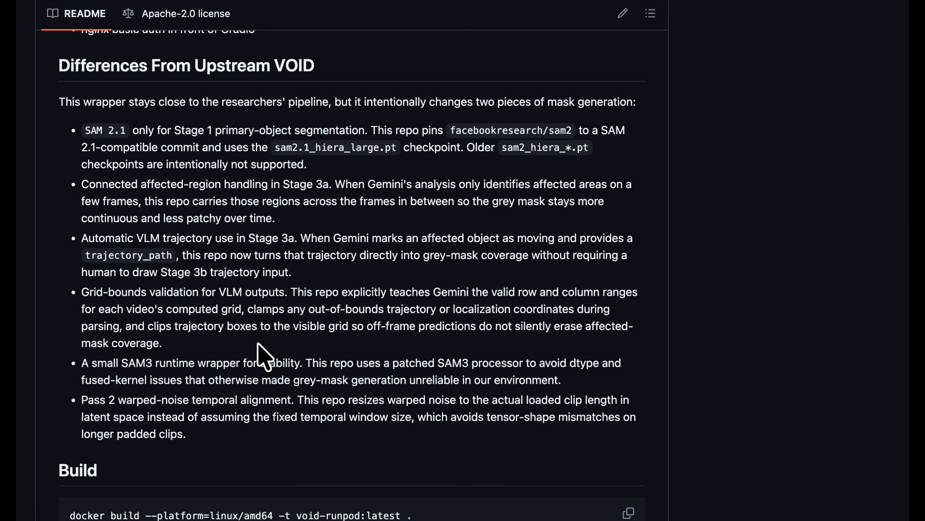
pyautogui.scroll(-3, 259, 344)
pyautogui.scroll(-2, 258, 345)
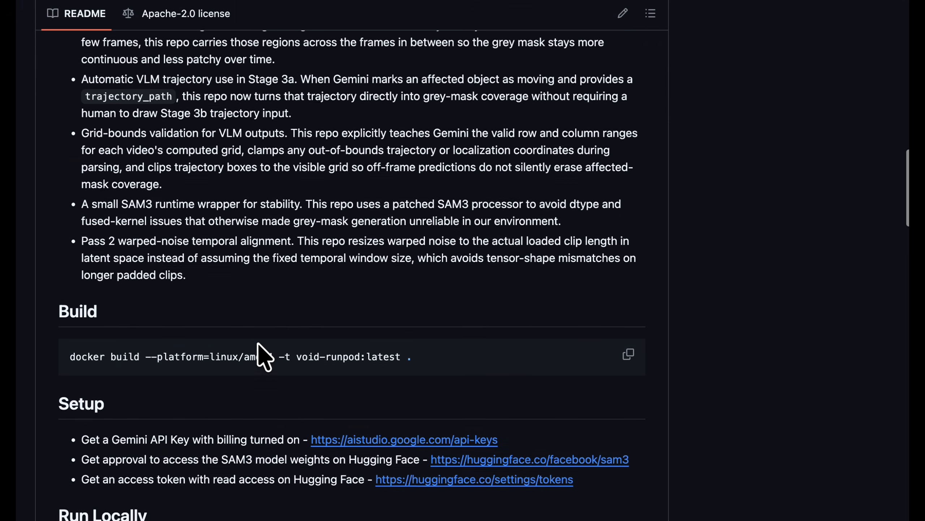
pyautogui.scroll(-4, 258, 343)
pyautogui.scroll(-1, 258, 345)
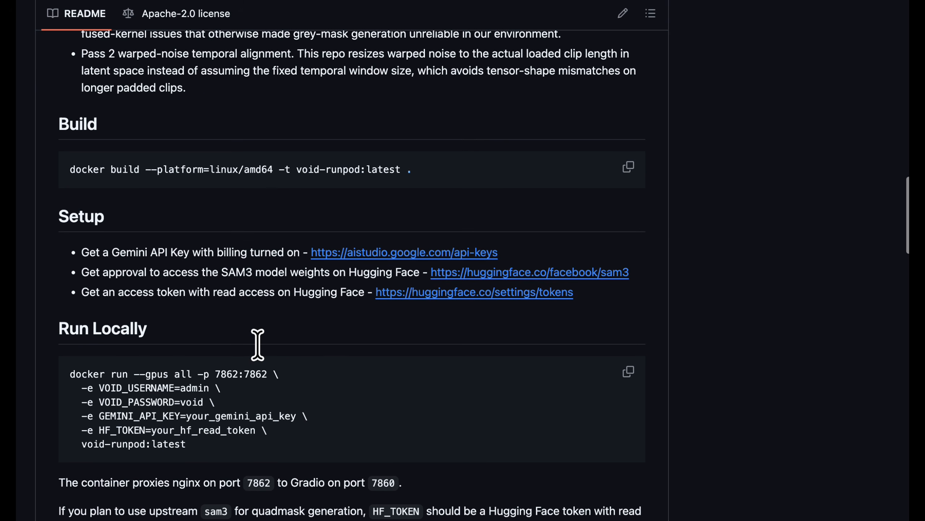
pyautogui.scroll(-5, 258, 343)
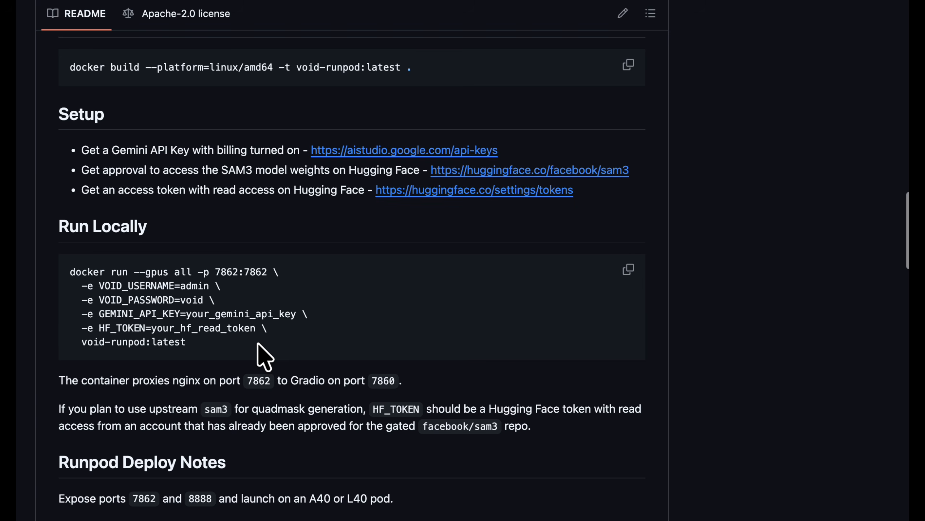
pyautogui.scroll(-3, 263, 355)
pyautogui.scroll(-5, 263, 355)
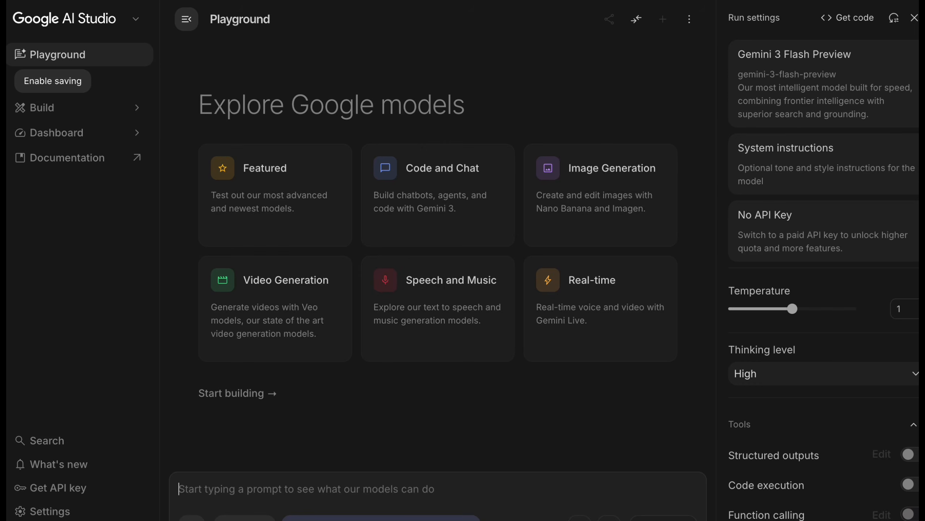
# Start a new API key in Google AI Studio and name it void.
pyautogui.click(69, 492)
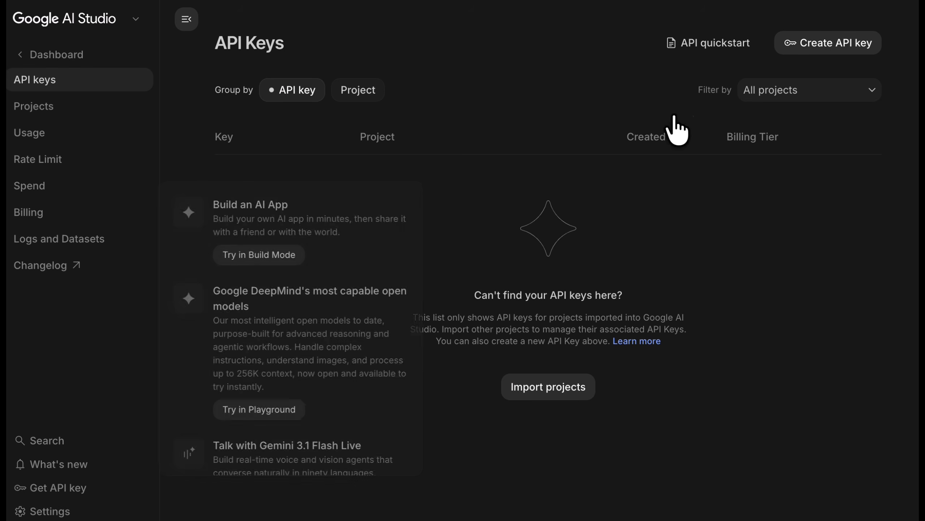
pyautogui.click(805, 44)
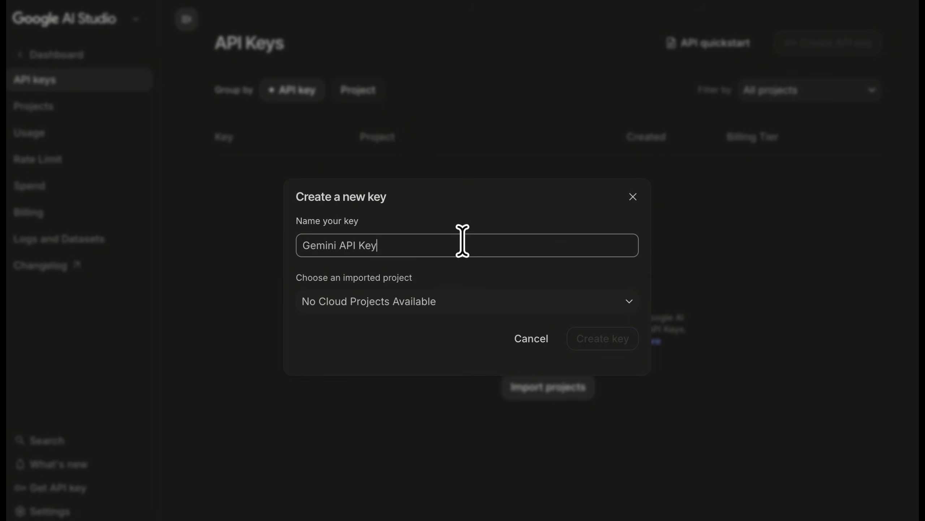
pyautogui.write('void')
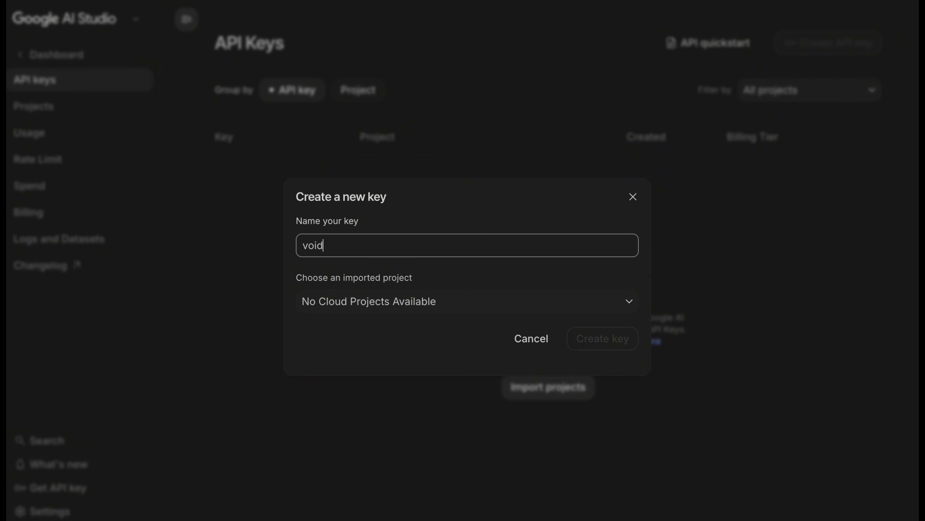
# Create a project named void for the key, generate the key in it and close the key details.
pyautogui.click(458, 310)
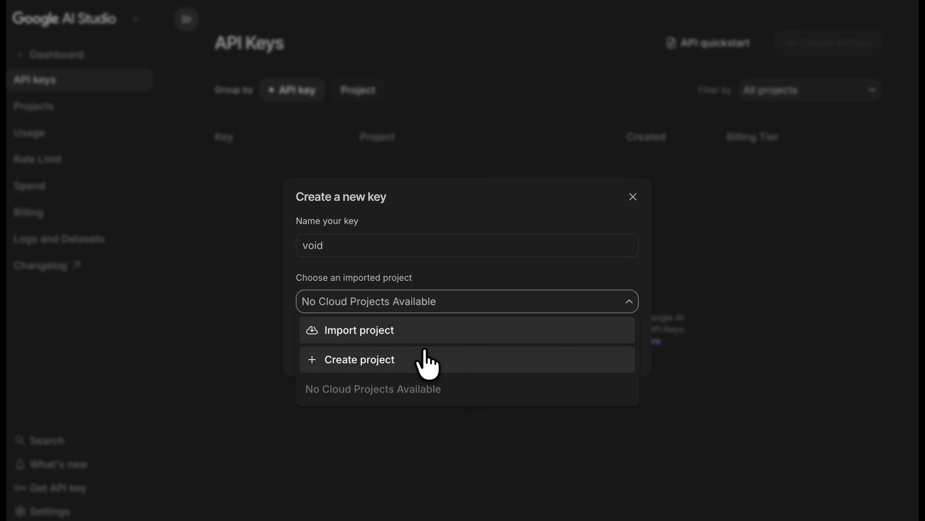
pyautogui.click(424, 359)
pyautogui.click(381, 286)
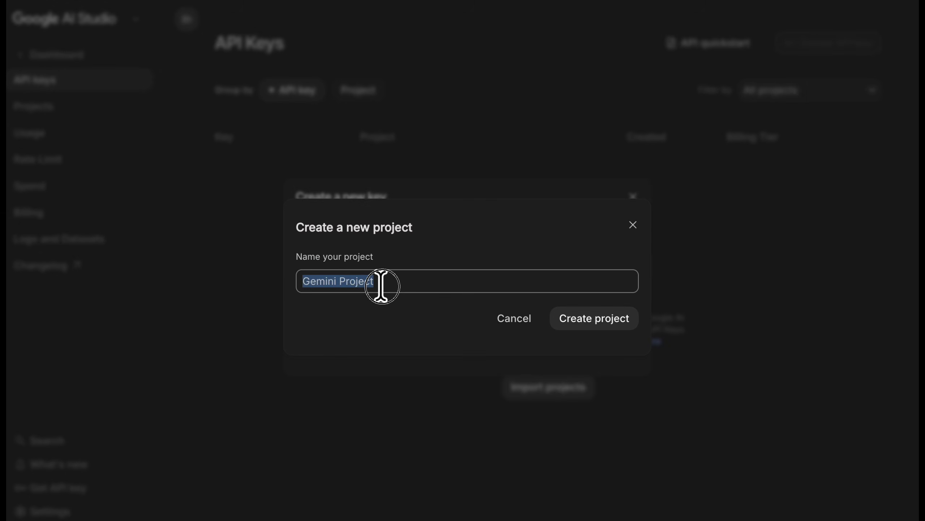
pyautogui.write('void')
pyautogui.click(602, 318)
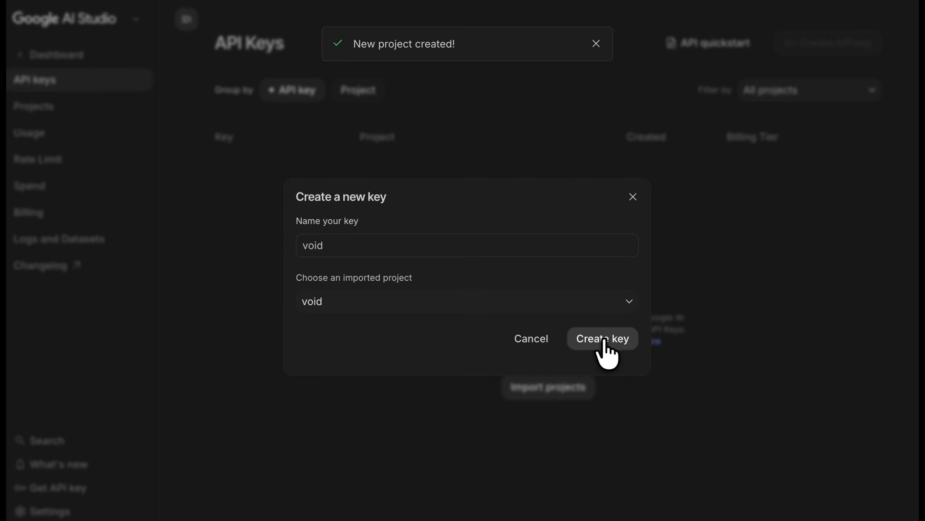
pyautogui.click(605, 341)
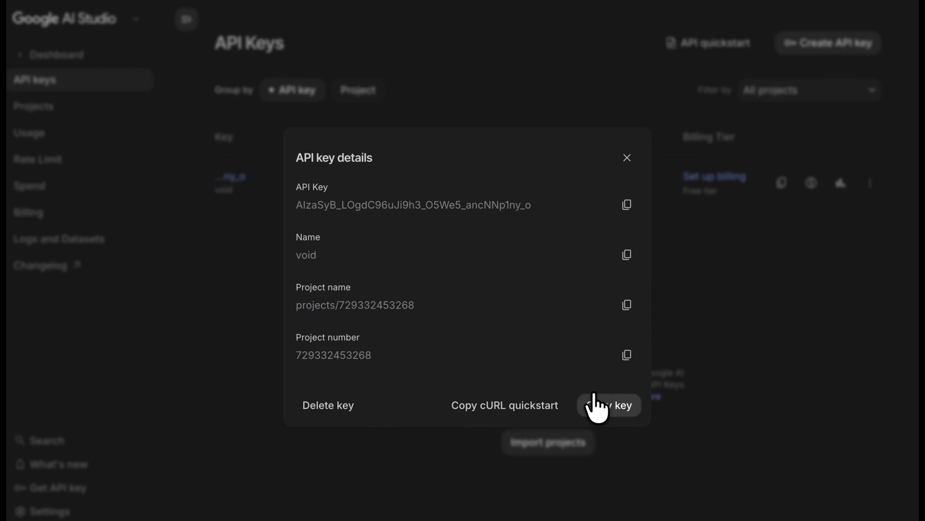
pyautogui.click(627, 158)
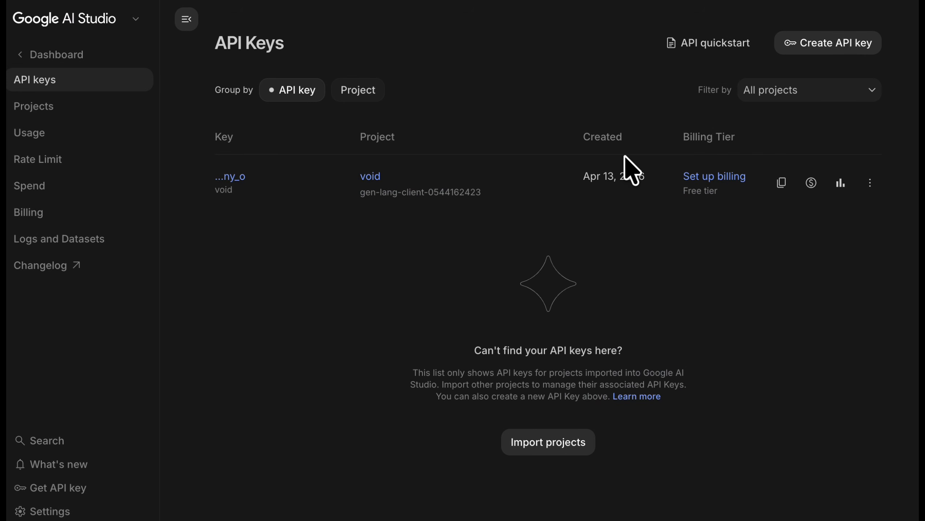
# Set up billing for the void key's project by linking an existing Cloud Billing account.
pyautogui.click(724, 179)
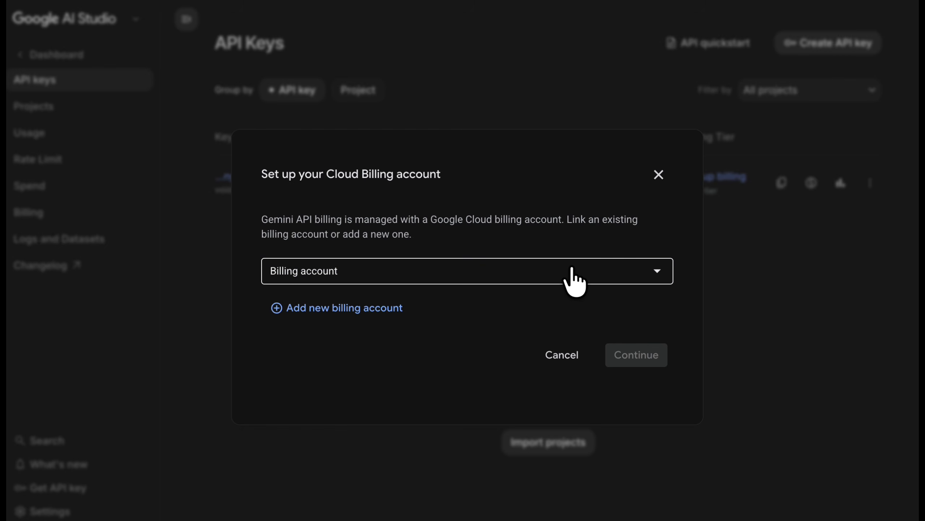
pyautogui.click(573, 277)
pyautogui.click(575, 279)
pyautogui.click(639, 389)
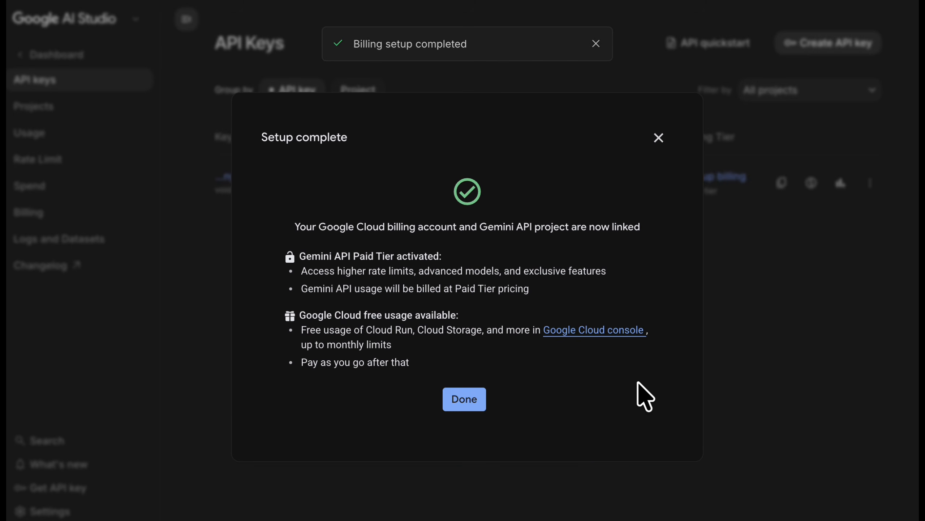
# Close the completed billing setup and switch to Hugging Face to check the gated access status of facebook/sam3.
pyautogui.click(476, 400)
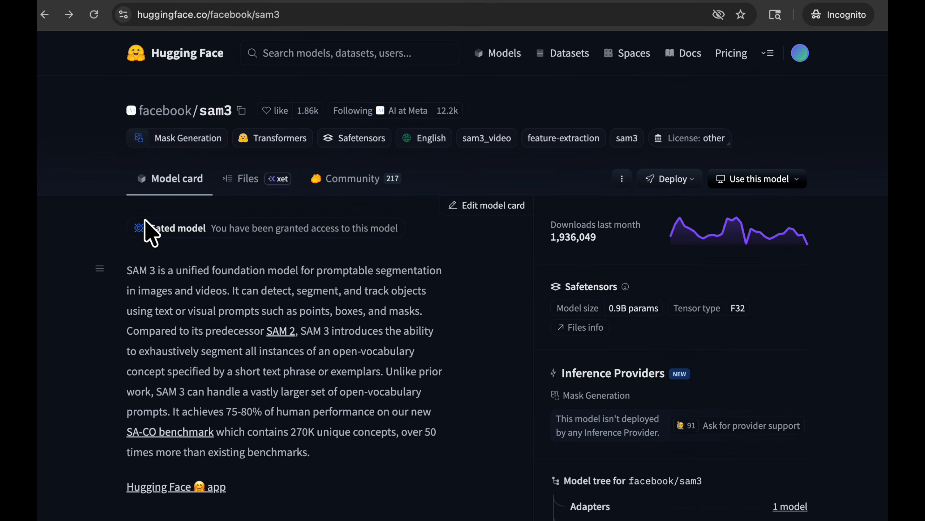
pyautogui.moveTo(160, 228); pyautogui.dragTo(425, 239)
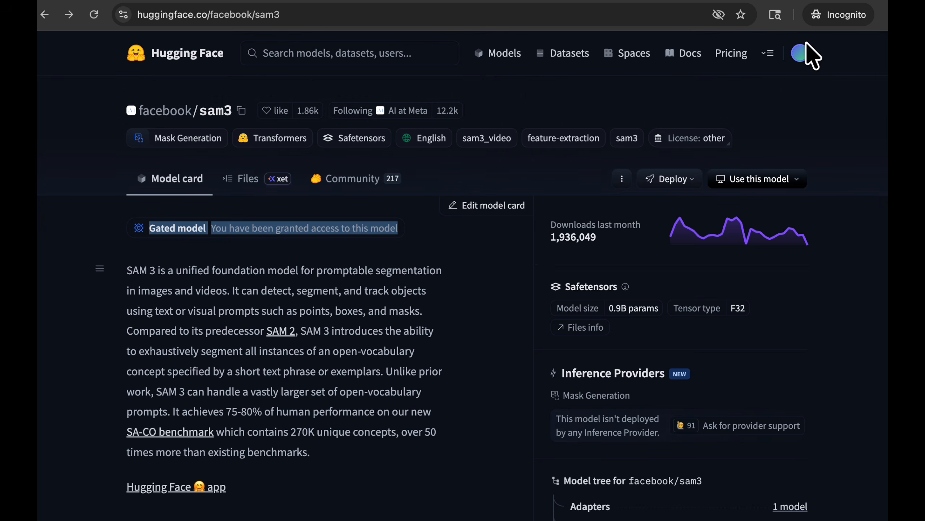
# Create a new Hugging Face access token named void2 with the Read token type.
pyautogui.click(801, 53)
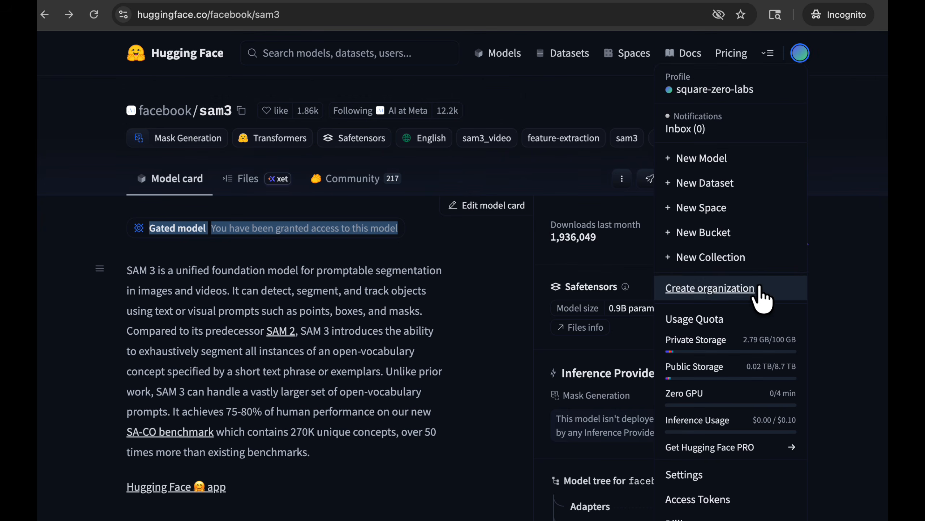
pyautogui.scroll(-1, 760, 295)
pyautogui.click(715, 451)
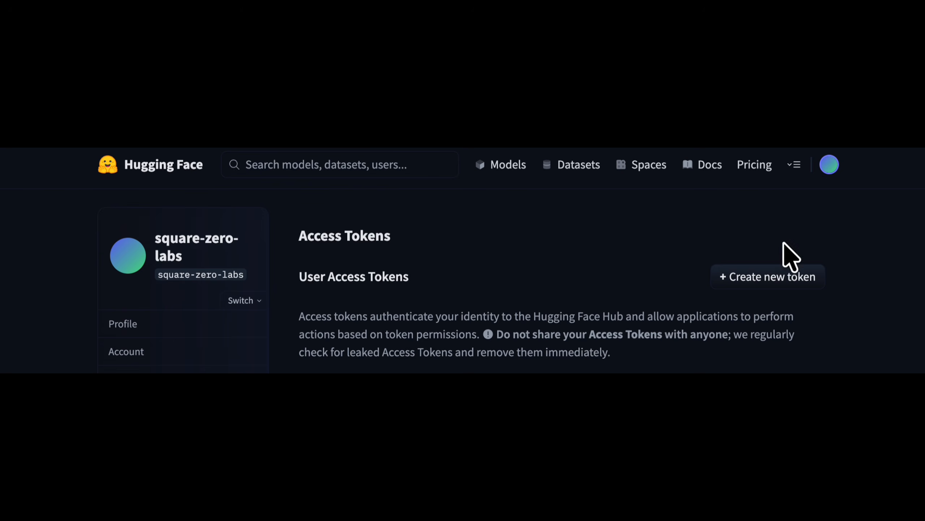
pyautogui.click(768, 277)
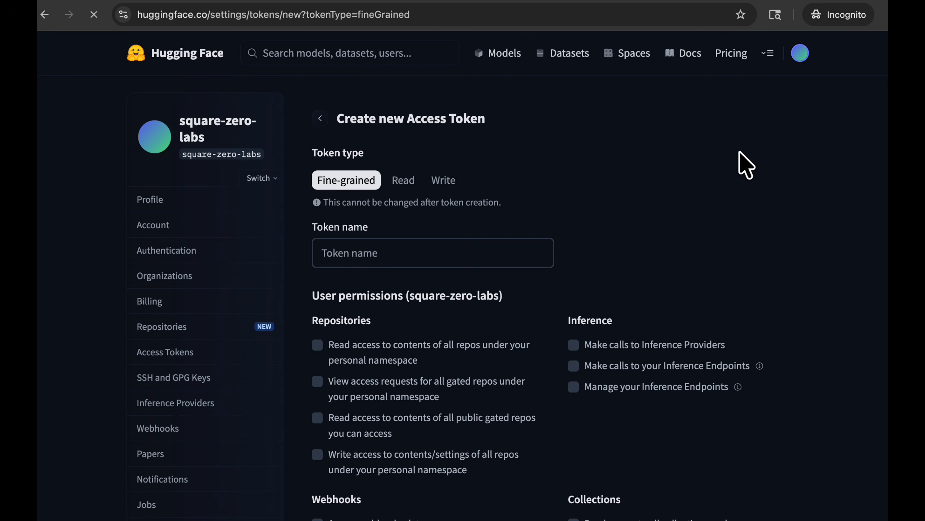
pyautogui.click(450, 242)
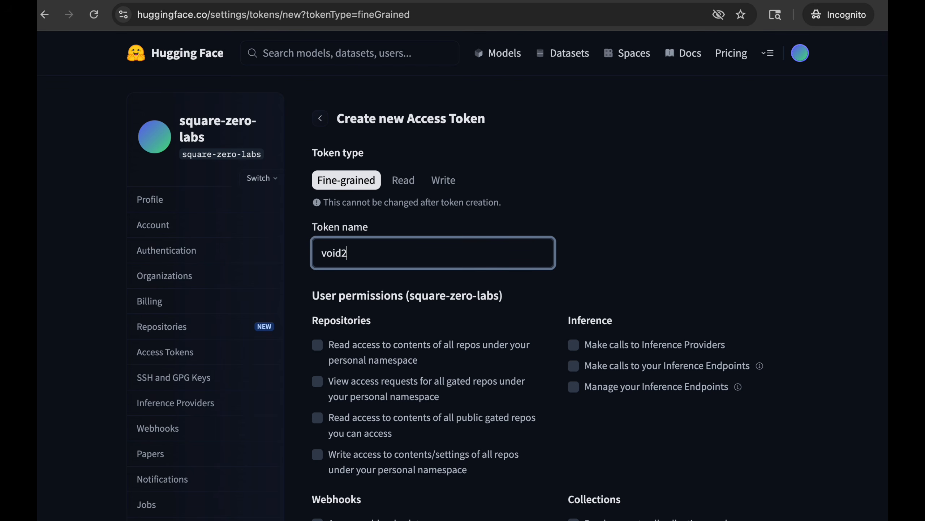
pyautogui.click(403, 180)
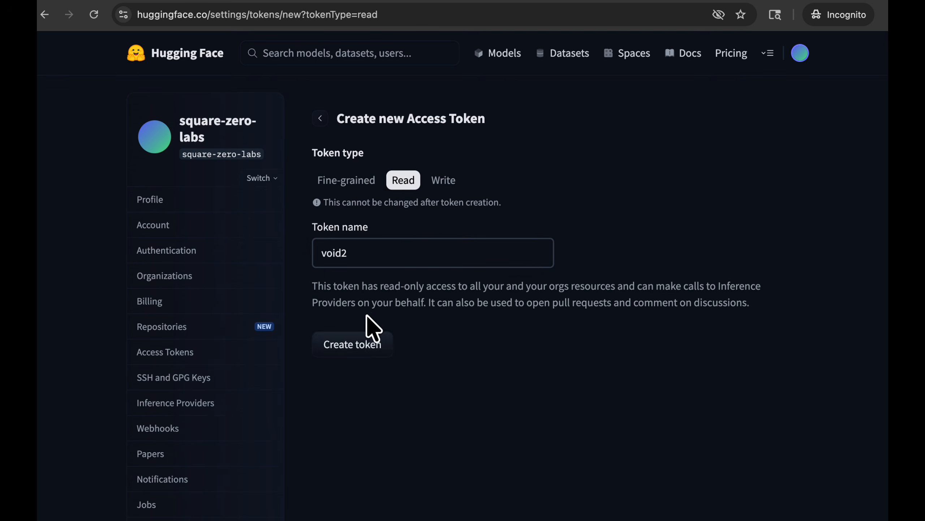
pyautogui.click(356, 348)
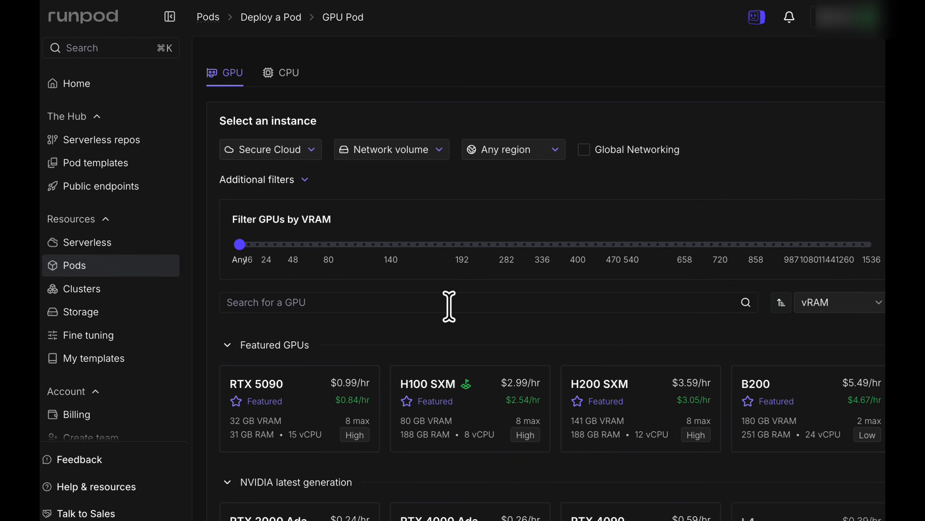
# In Runpod, select the A40 GPU with 48 GB VRAM for a new GPU pod.
pyautogui.scroll(-15, 450, 309)
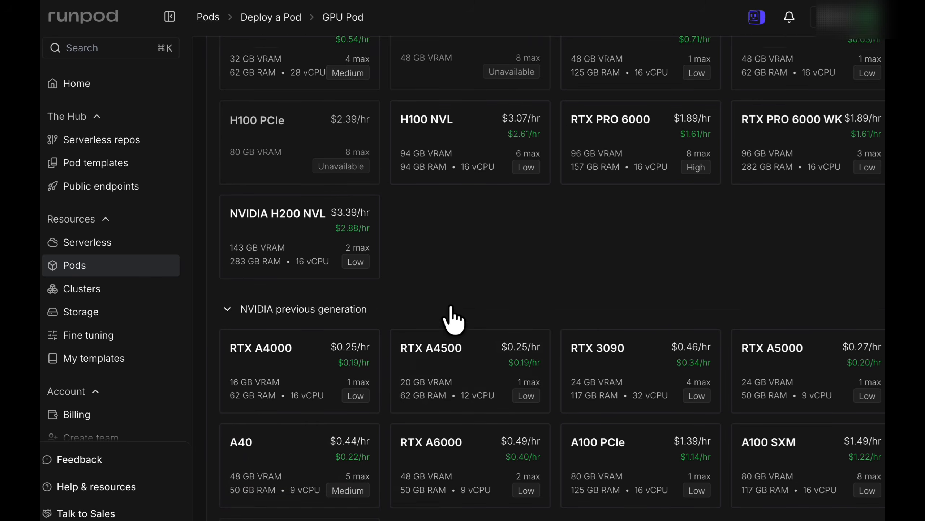
pyautogui.click(305, 402)
pyautogui.scroll(-1, 305, 401)
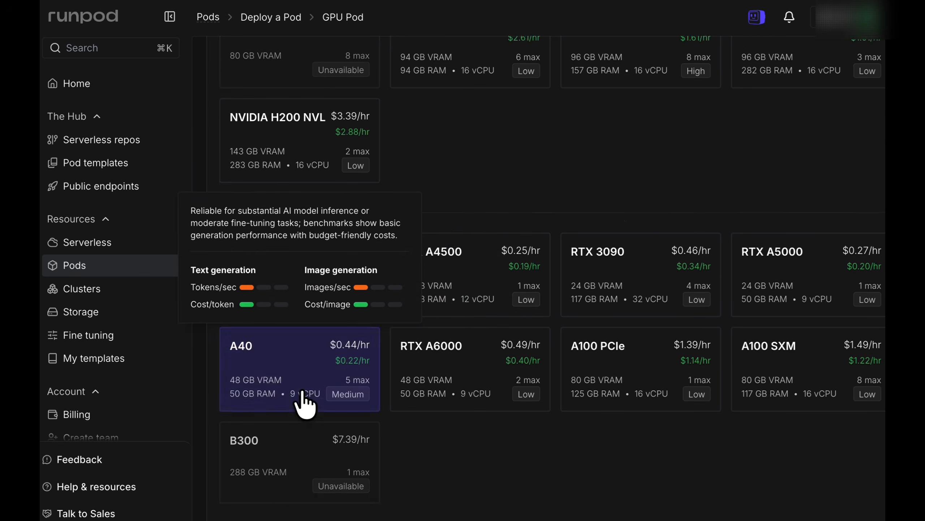
# Search the pod templates for void and use the VOID Object Removal template for the deployment.
pyautogui.click(823, 220)
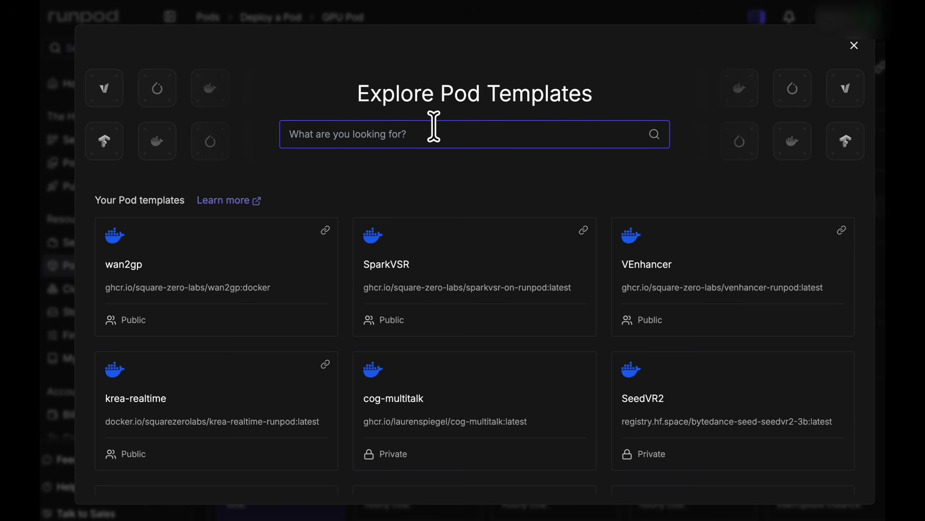
pyautogui.write('void')
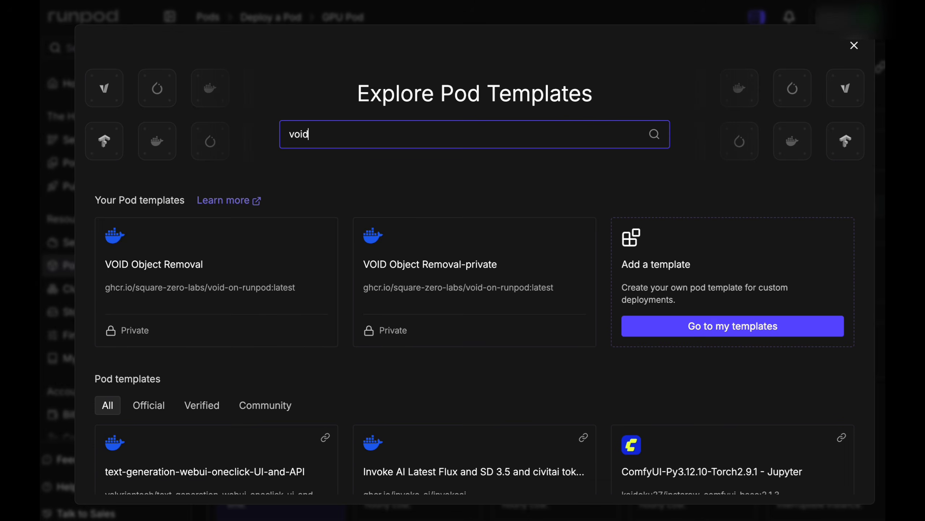
pyautogui.click(164, 281)
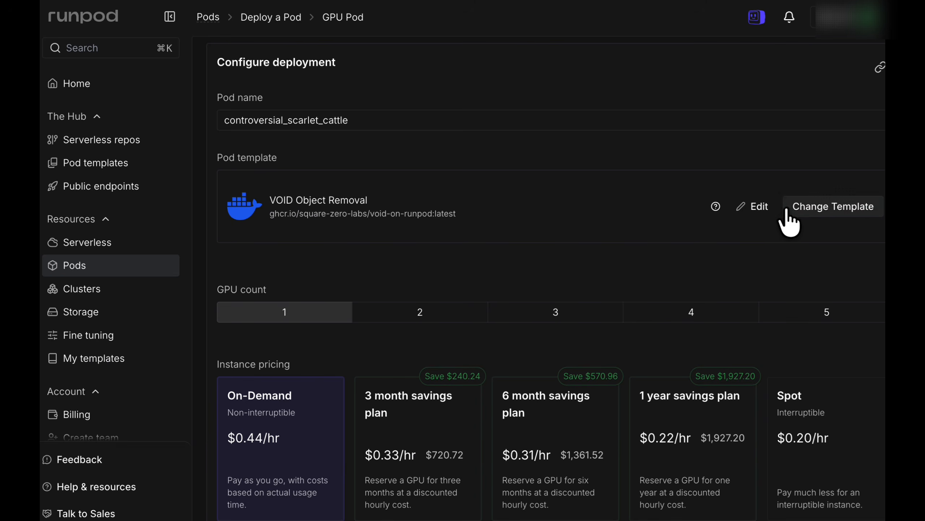
# Override the template's environment variables, assigning stored secrets GEMINI_API_KEY to GEMINI_API_KEY and HF_TOKEN_NETFLIX_VOID_READ to HF_TOKEN, and apply the overrides.
pyautogui.click(764, 218)
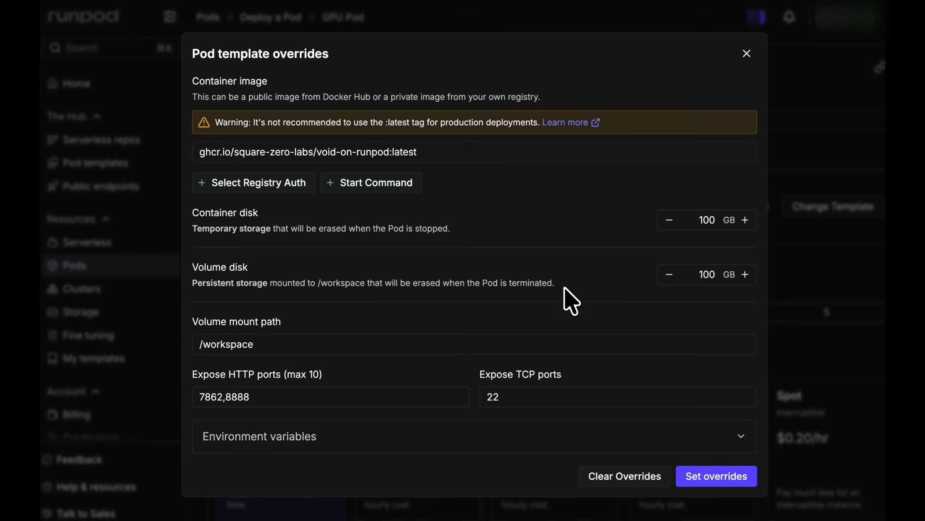
pyautogui.click(390, 434)
pyautogui.scroll(-5, 392, 441)
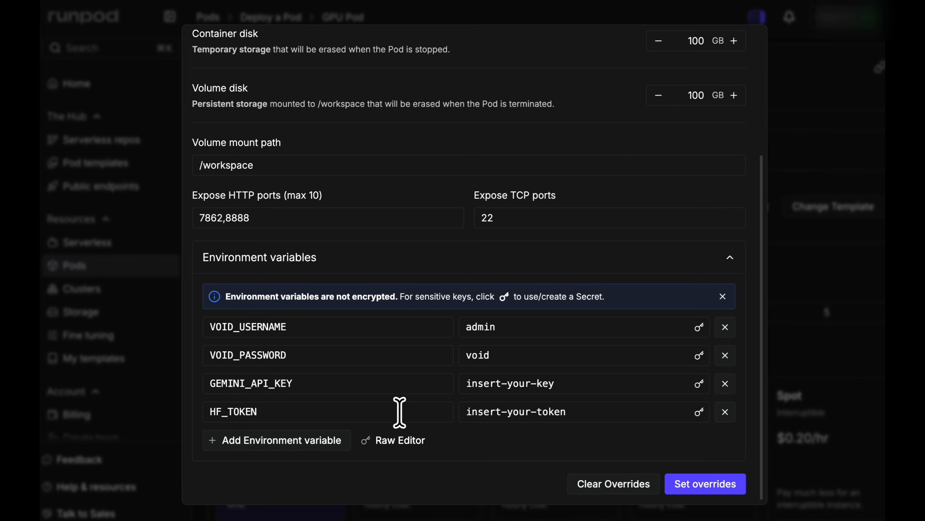
pyautogui.click(699, 384)
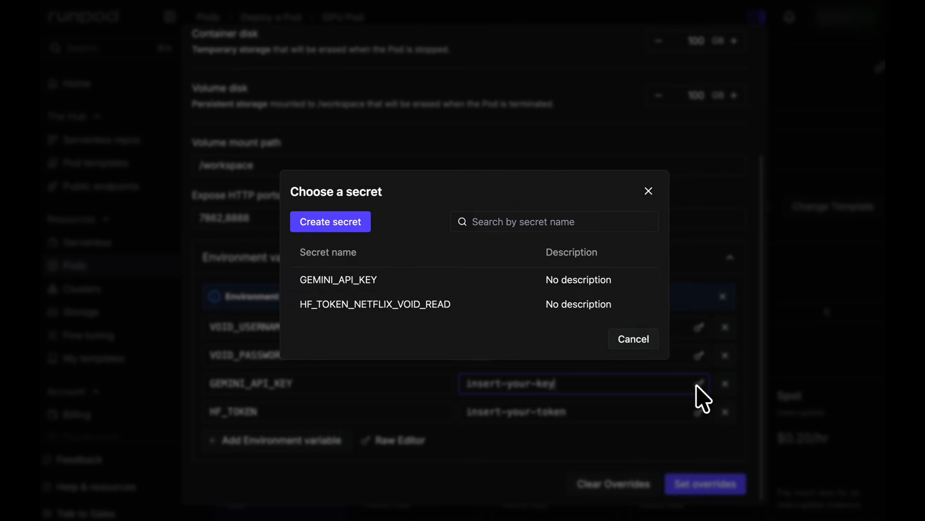
pyautogui.click(530, 286)
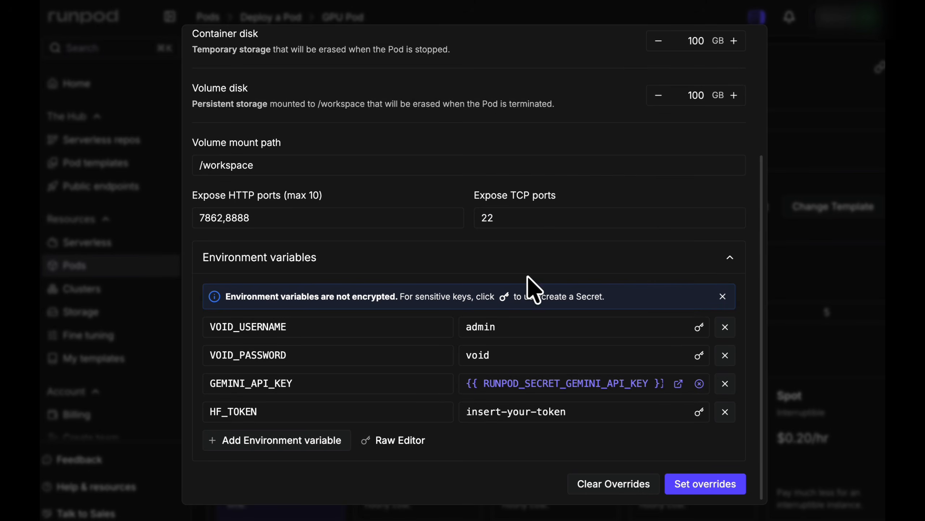
pyautogui.click(700, 413)
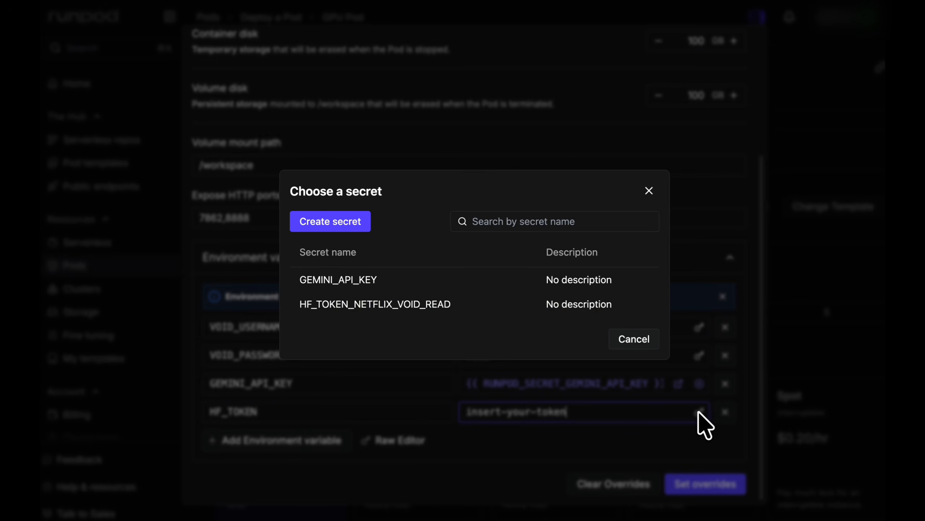
pyautogui.click(452, 317)
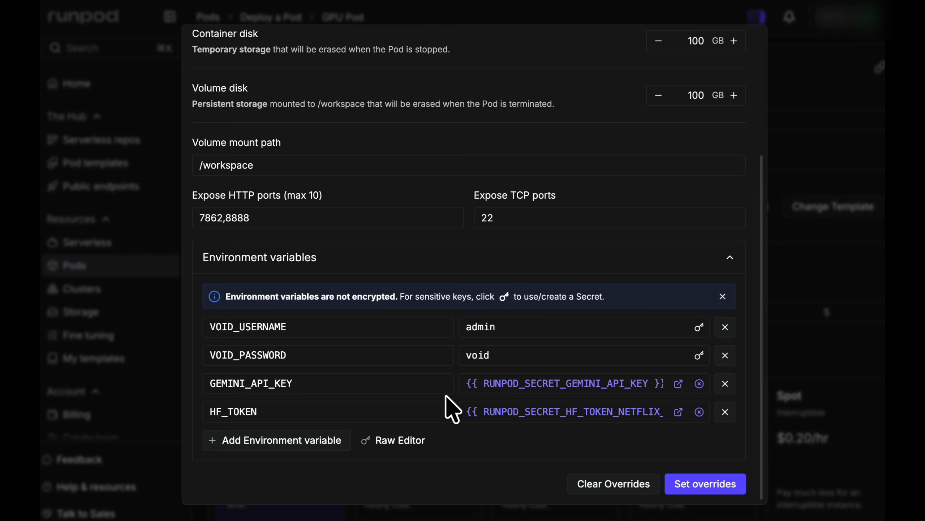
pyautogui.click(687, 485)
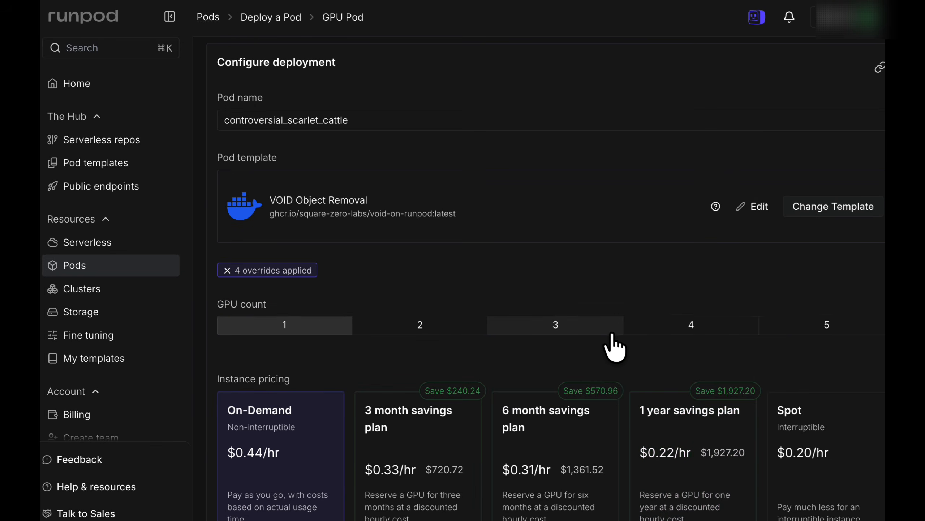
# Switch the pod's storage from network volume to volume disk and deploy the pod on demand.
pyautogui.scroll(-10, 596, 401)
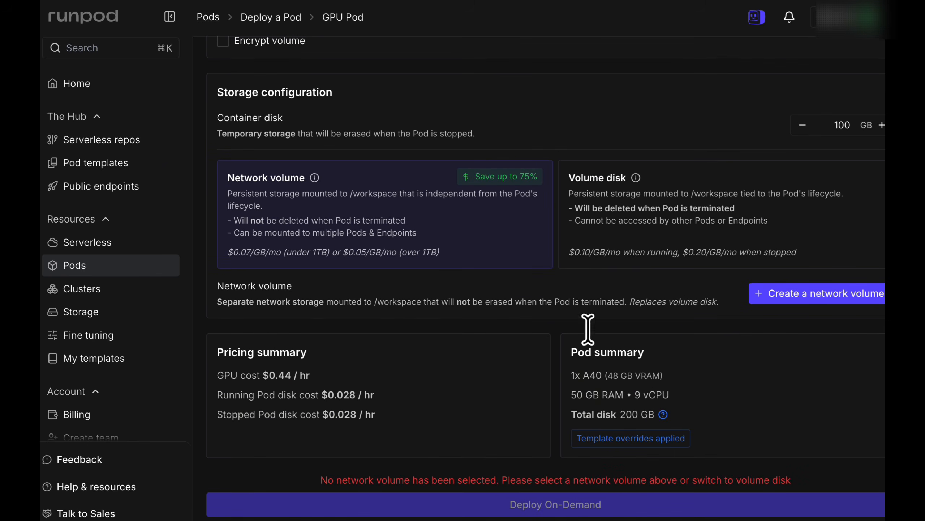
pyautogui.click(633, 234)
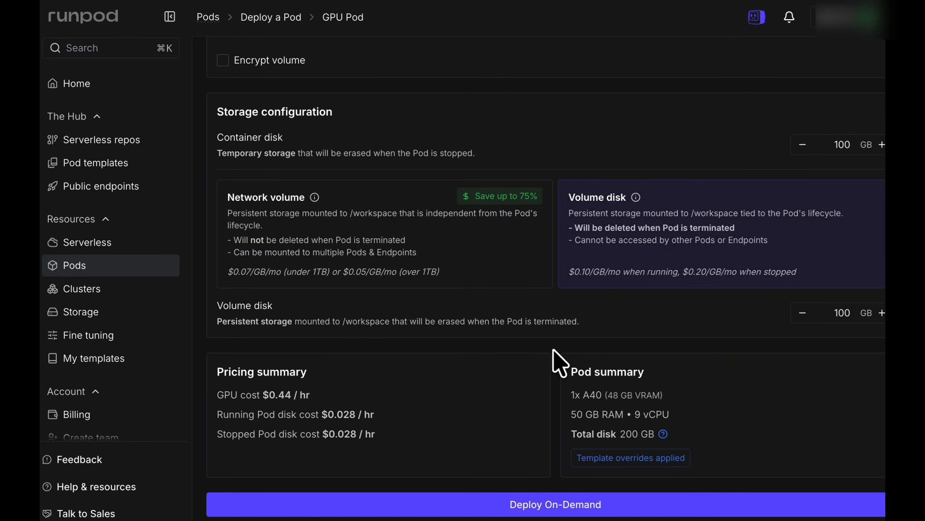
pyautogui.click(532, 506)
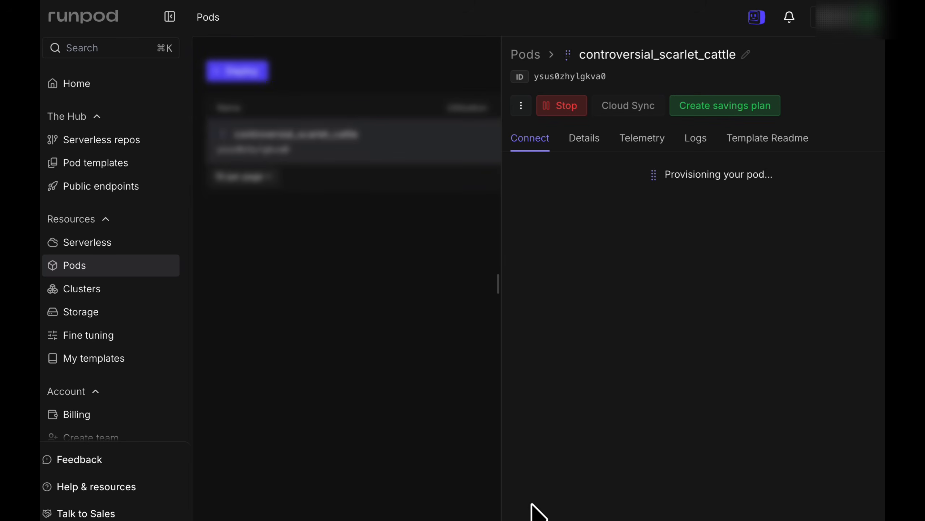
# Check the new pod's container logs and the status of its HTTP services.
pyautogui.click(696, 138)
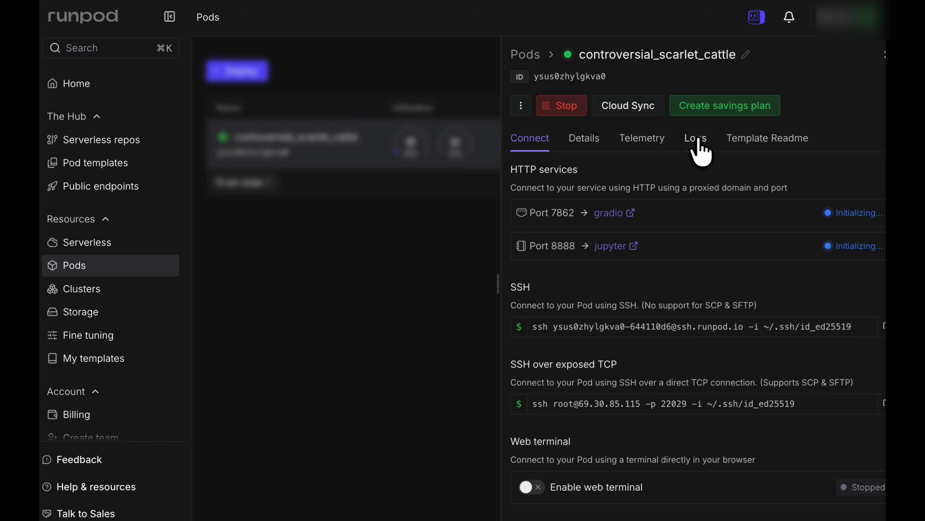
pyautogui.click(697, 141)
pyautogui.click(529, 142)
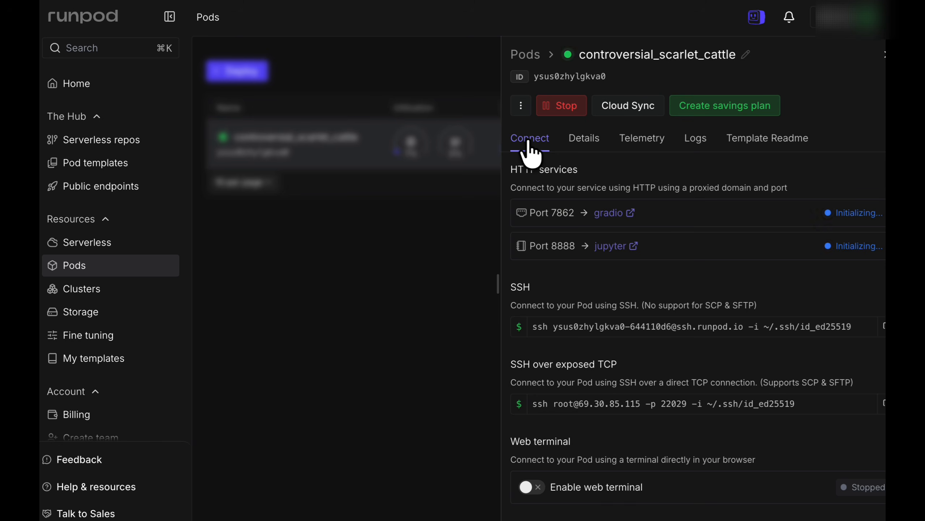
pyautogui.click(695, 139)
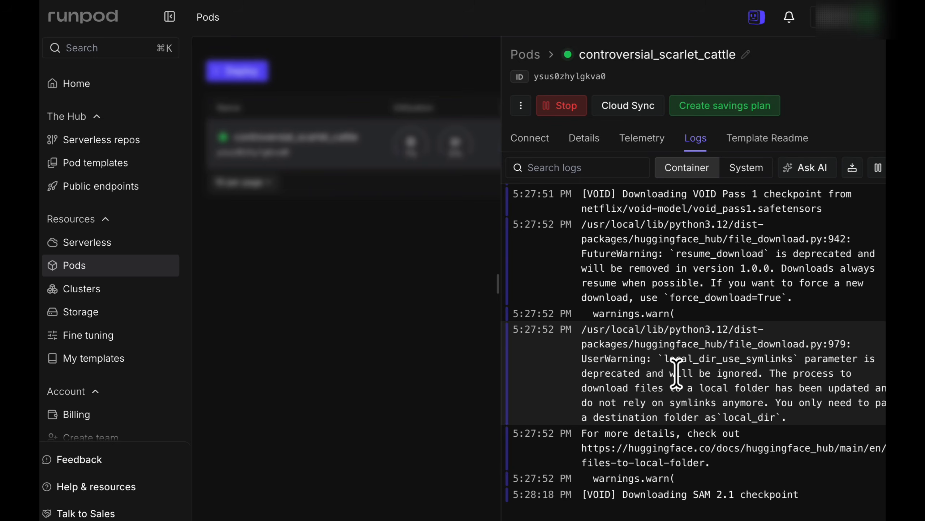
pyautogui.click(540, 143)
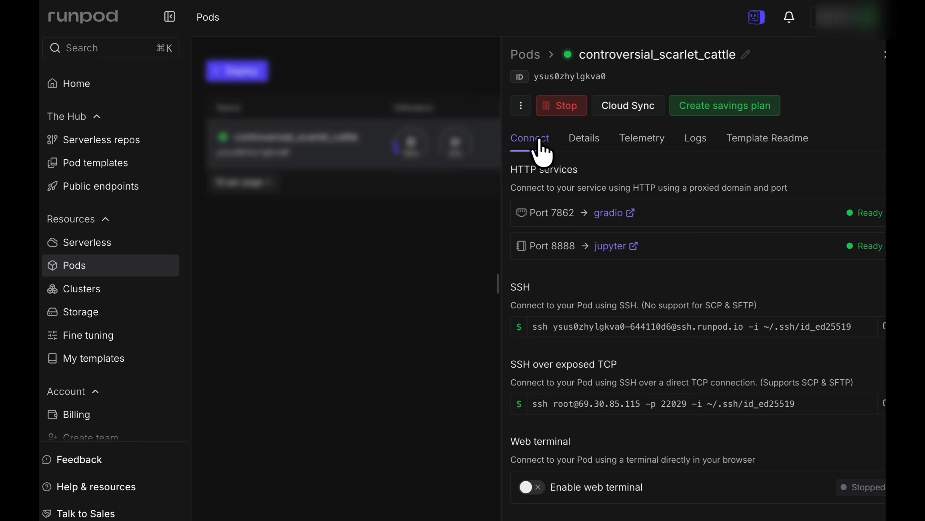
# Open the pod's gradio service on port 7862 and sign in with username admin and the account password.
pyautogui.click(610, 213)
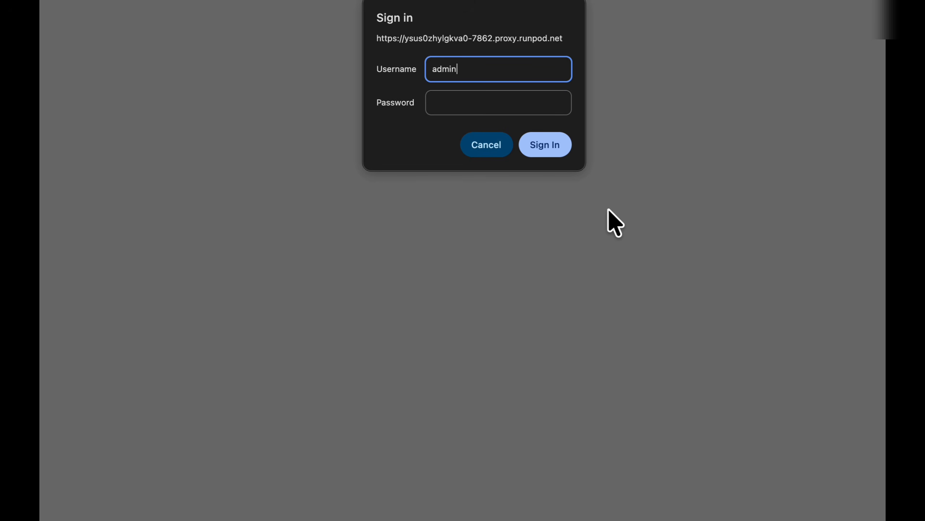
pyautogui.click(500, 102)
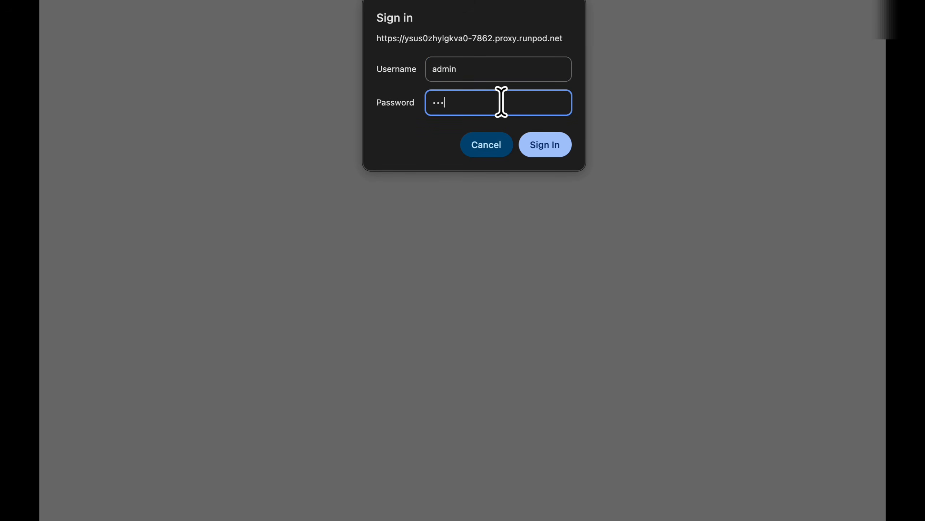
pyautogui.click(553, 144)
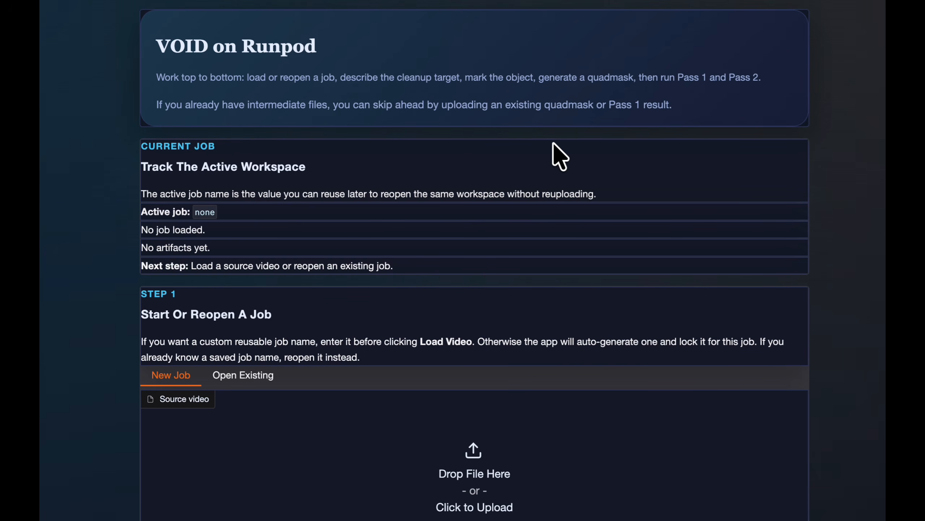
# Add pillow-input_video.mp4 as the source video of a new job in Step 1.
pyautogui.scroll(-3, 553, 143)
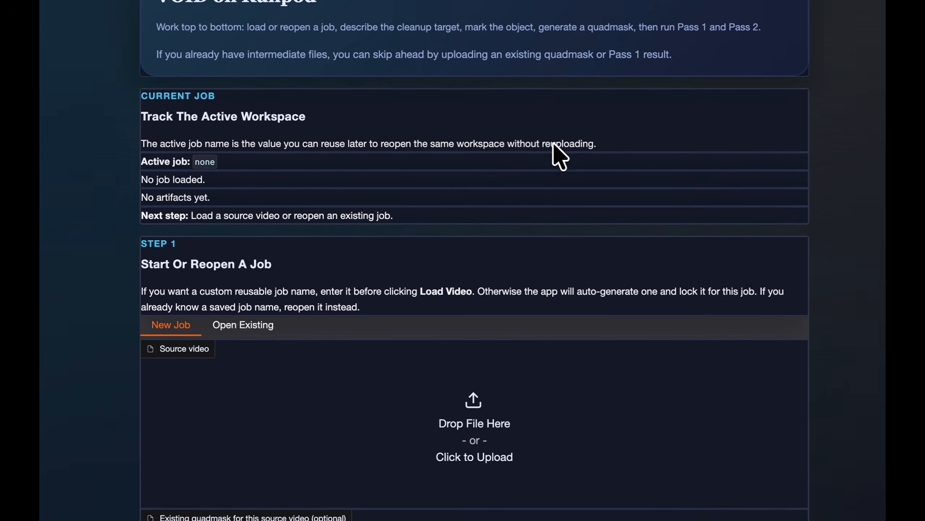
pyautogui.scroll(-10, 553, 143)
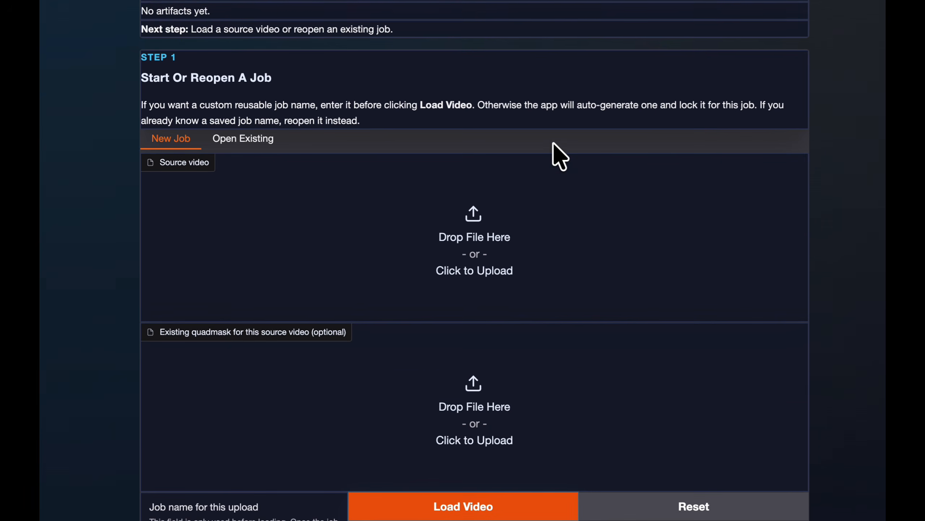
pyautogui.scroll(-1, 553, 143)
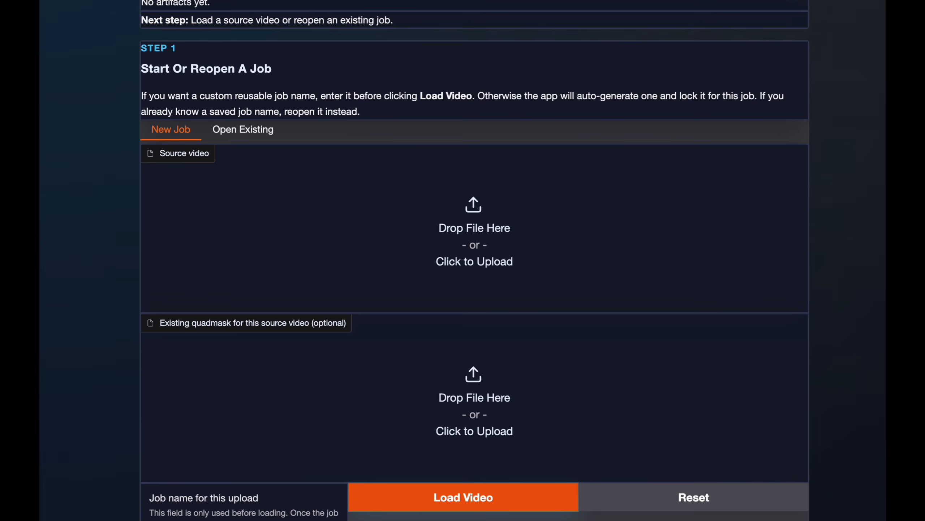
pyautogui.moveTo(886, 241); pyautogui.dragTo(426, 236)
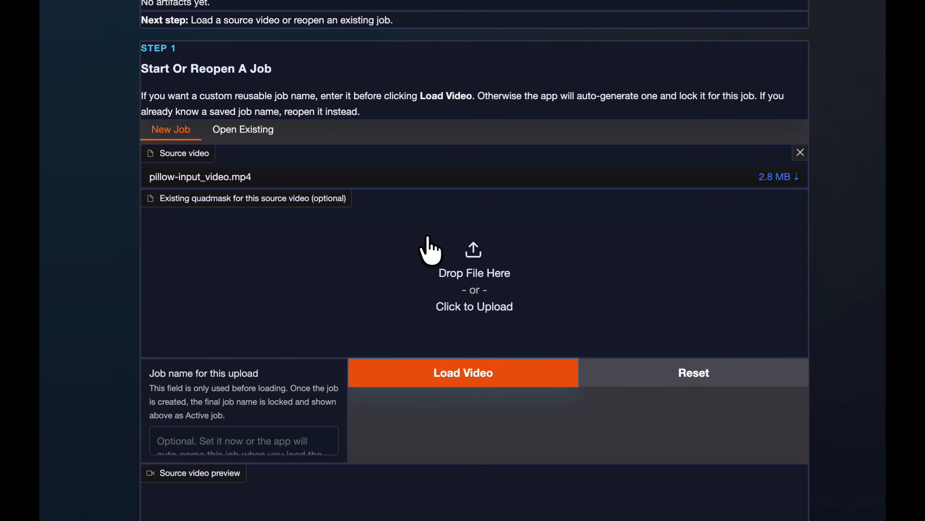
# Load the pillow source video as a job with an auto-generated name and play its preview.
pyautogui.scroll(-1, 341, 294)
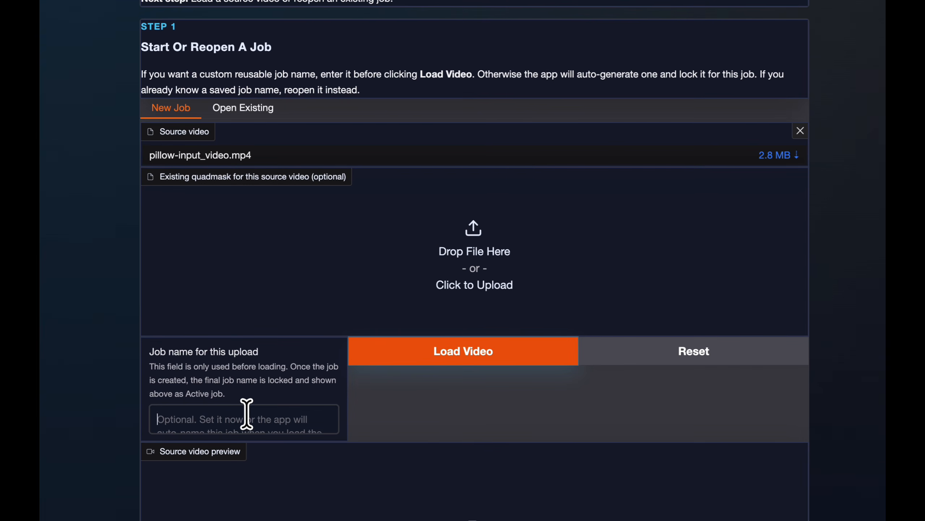
pyautogui.click(405, 352)
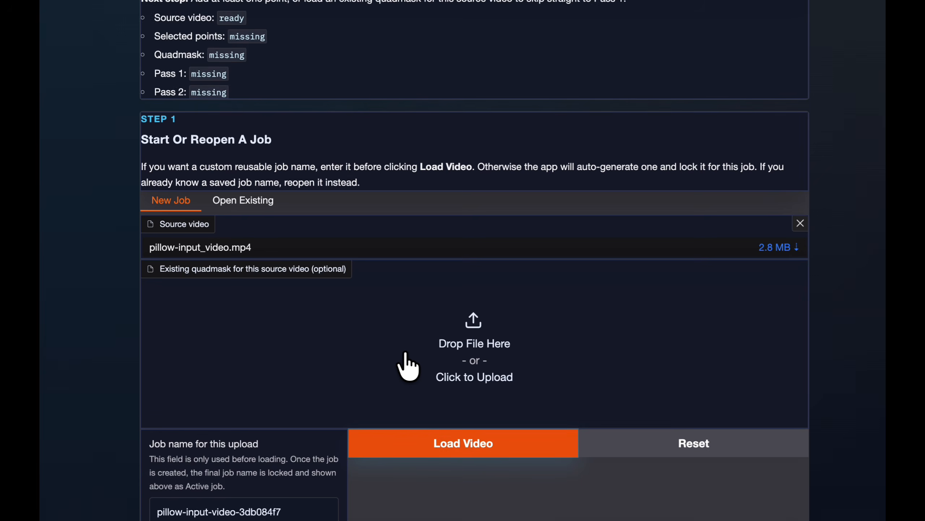
pyautogui.scroll(-10, 405, 352)
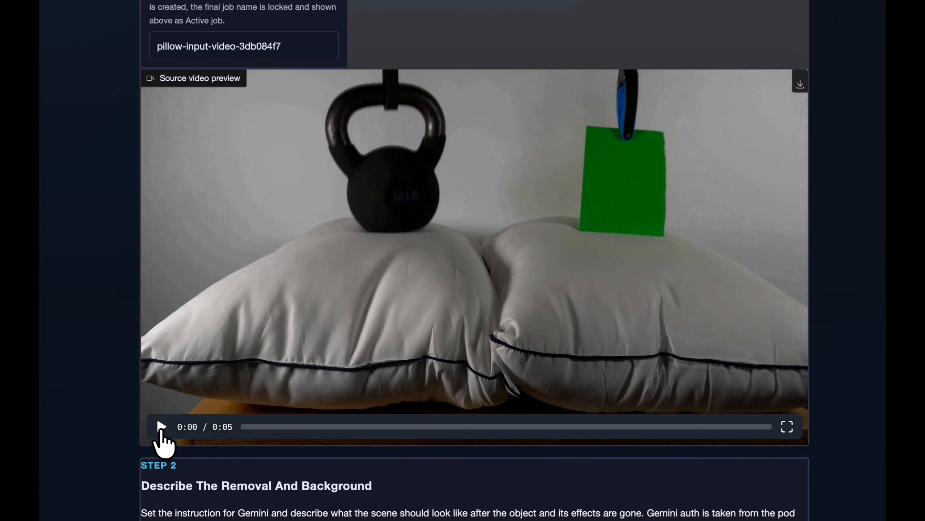
pyautogui.click(161, 427)
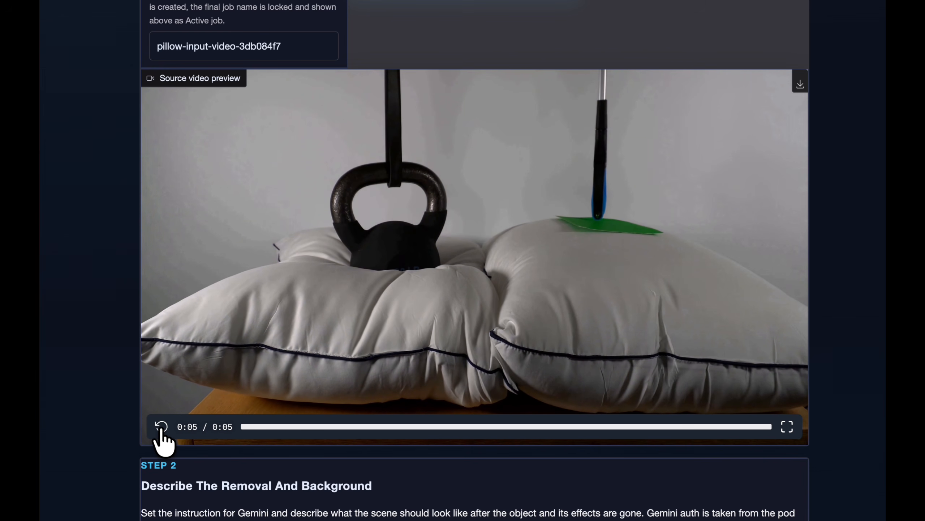
# Set the Gemini removal instruction to "segment the weight" and the VOID background prompt to "Two pillows placed on the table.".
pyautogui.scroll(-5, 160, 430)
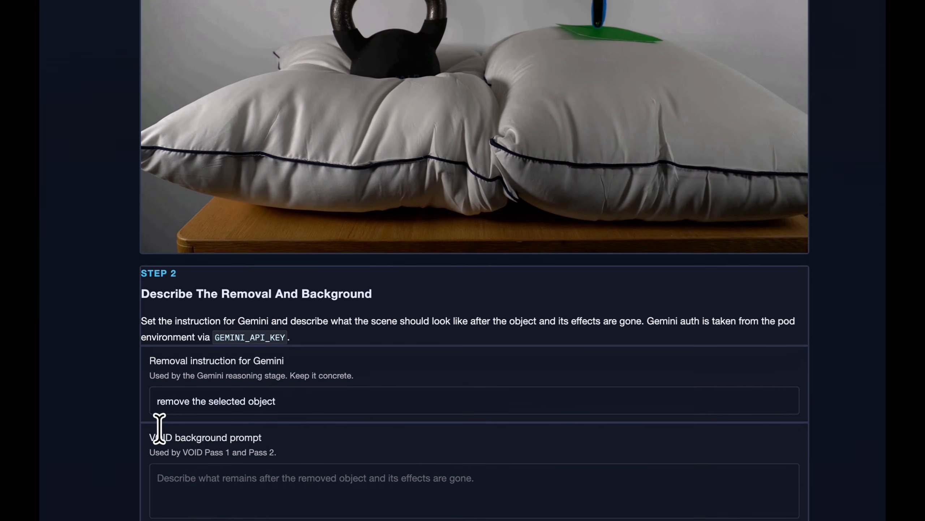
pyautogui.scroll(-1, 164, 423)
pyautogui.tripleClick(188, 381)
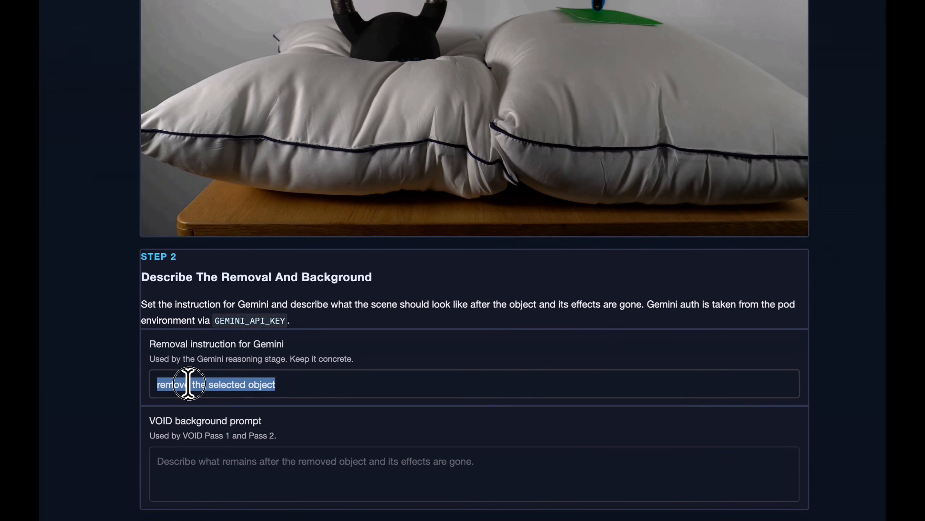
pyautogui.write('segment the weight')
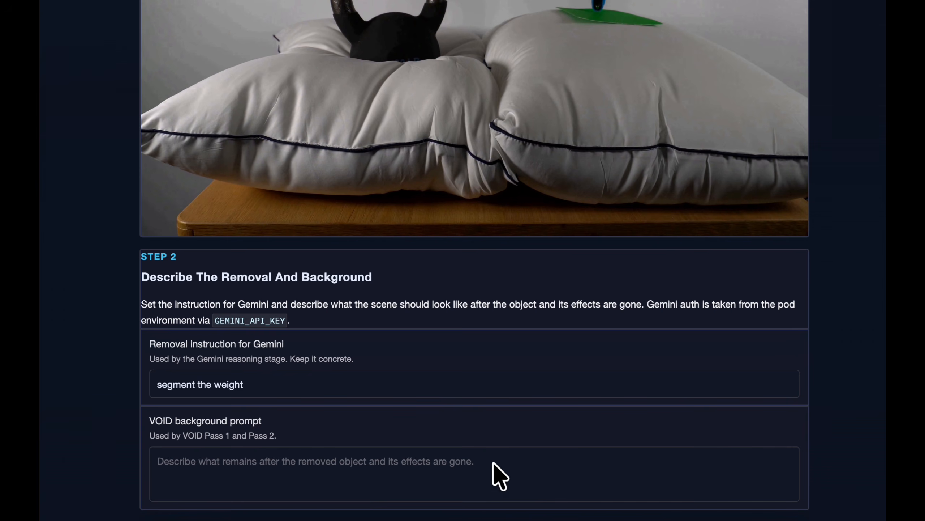
pyautogui.click(341, 466)
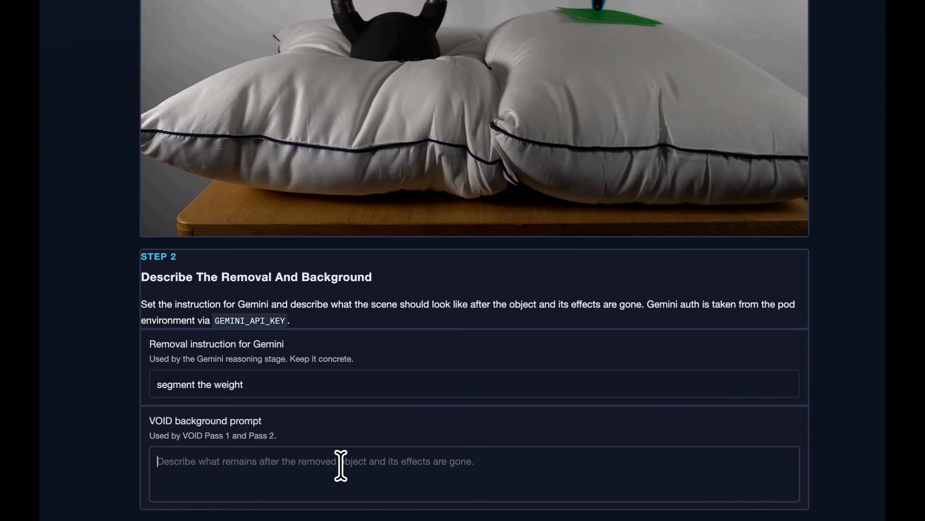
pyautogui.write('Two pillows placed on the table.')
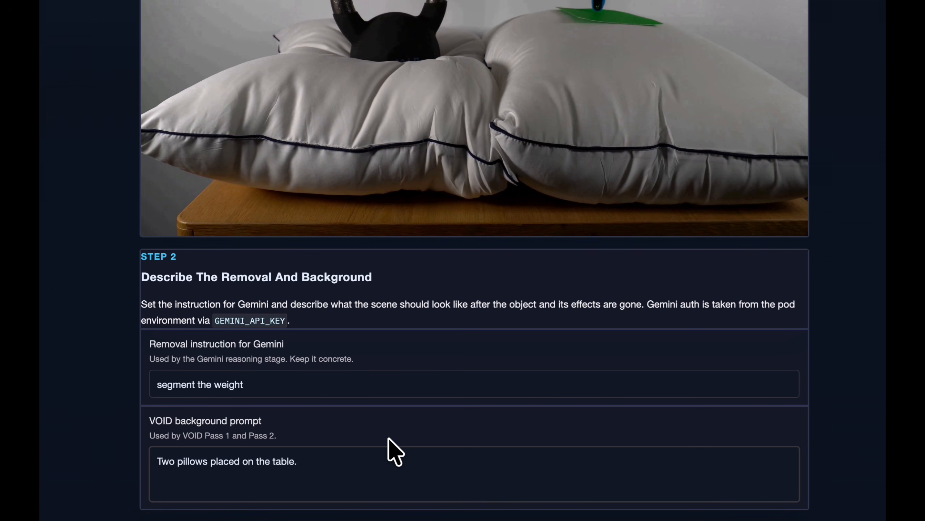
# Mark the kettlebell on frame 0 with five positive points: two on the body, two on the handle sides and one at the strap.
pyautogui.scroll(-4, 388, 438)
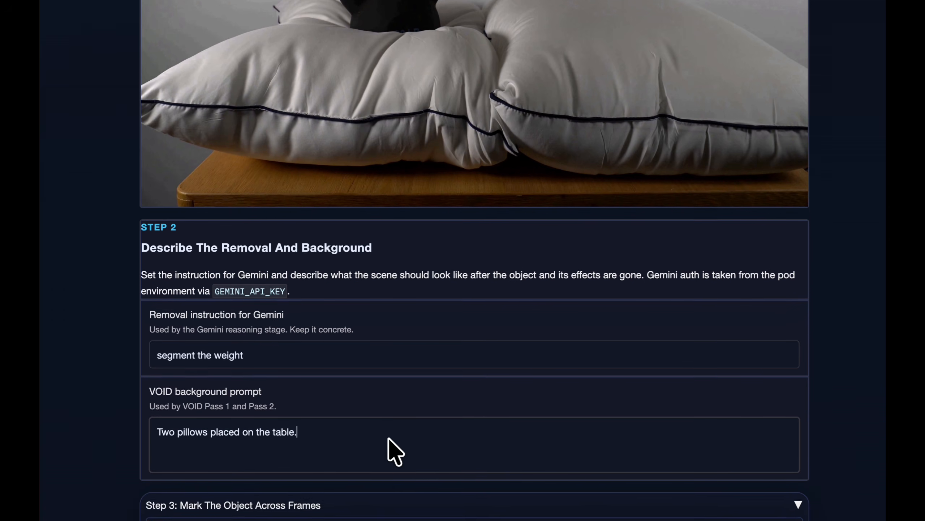
pyautogui.scroll(-5, 389, 439)
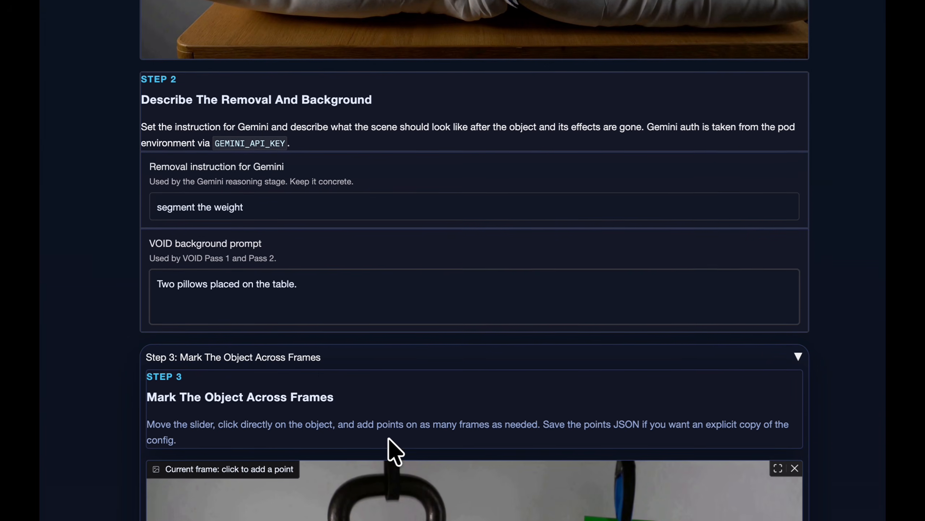
pyautogui.scroll(-6, 389, 439)
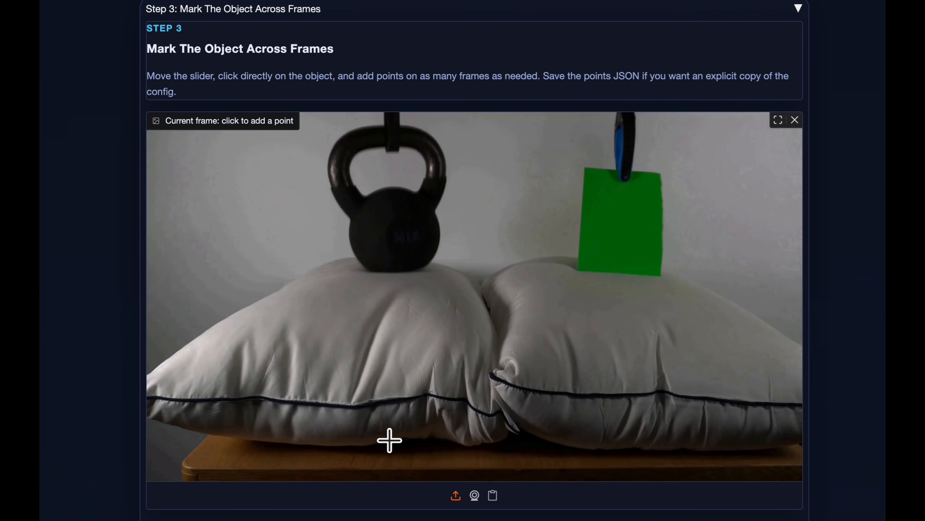
pyautogui.click(378, 244)
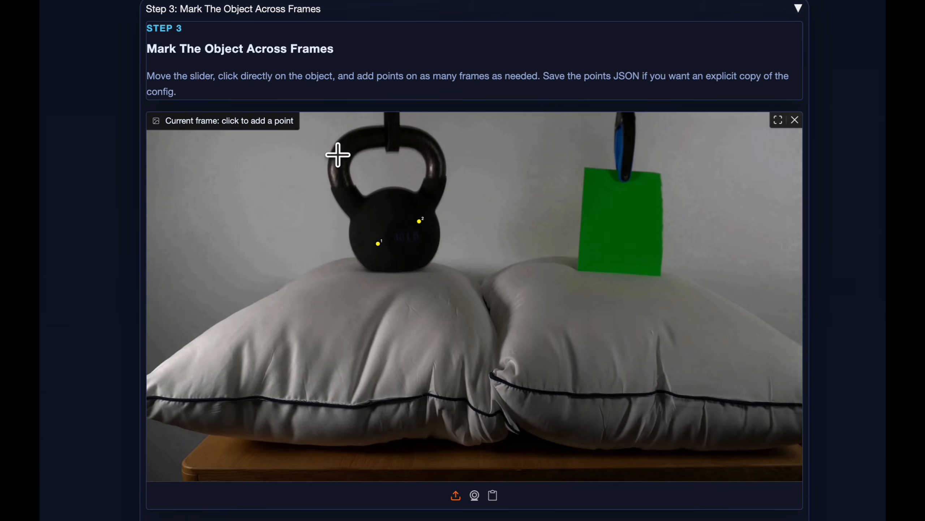
pyautogui.click(343, 159)
pyautogui.click(394, 129)
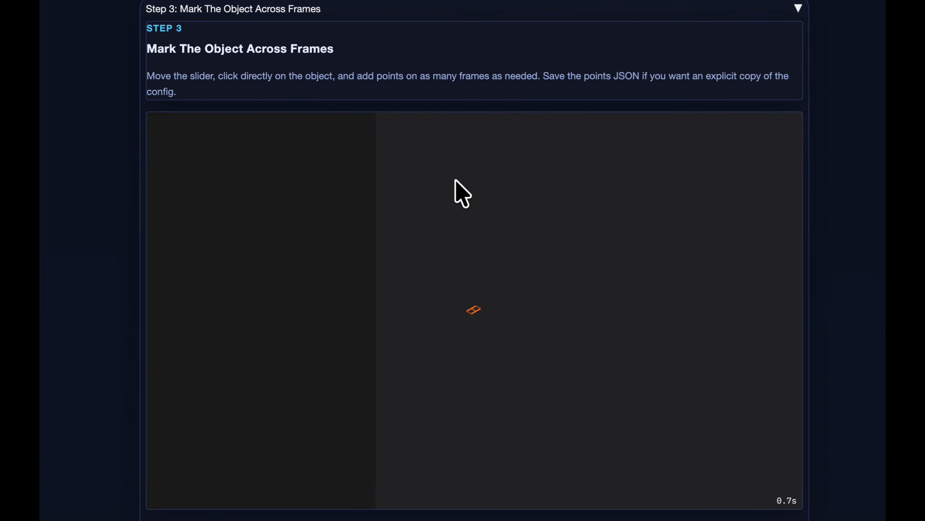
pyautogui.click(434, 177)
# Go to frame 18 and mark the kettlebell's body, both handle sides and hanging strap with positive points.
pyautogui.scroll(-3, 452, 372)
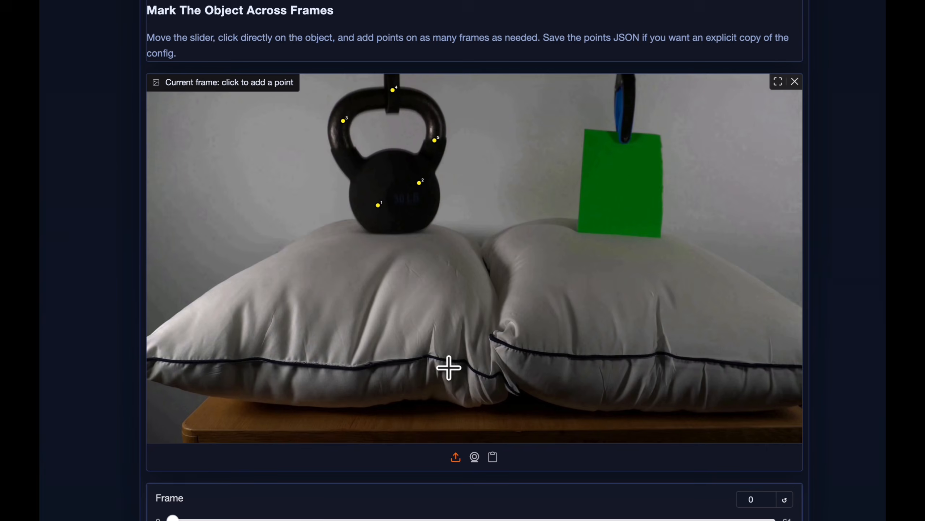
pyautogui.click(347, 463)
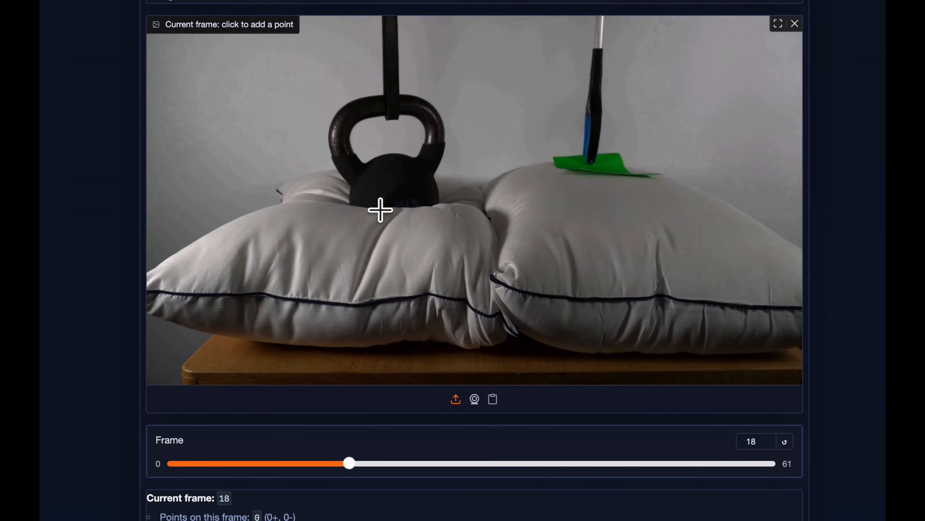
pyautogui.click(376, 204)
pyautogui.click(419, 192)
pyautogui.click(434, 123)
pyautogui.click(337, 130)
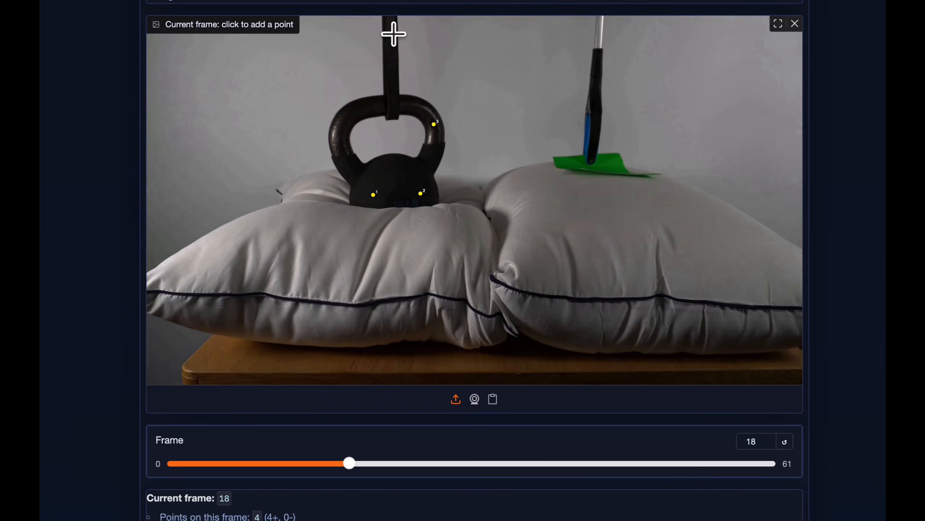
pyautogui.click(392, 35)
pyautogui.click(391, 95)
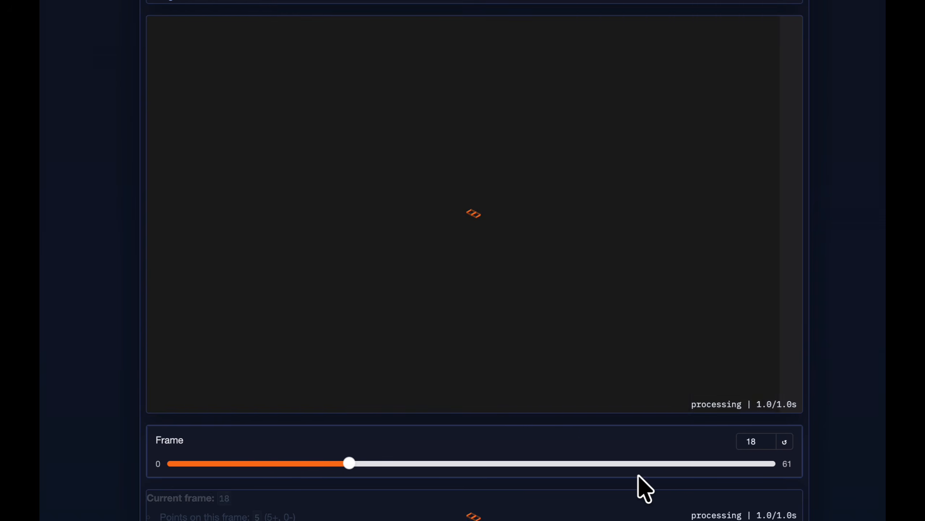
# Go to frame 52 and add five positive points on the strap, both handle sides and the kettlebell's body.
pyautogui.click(682, 464)
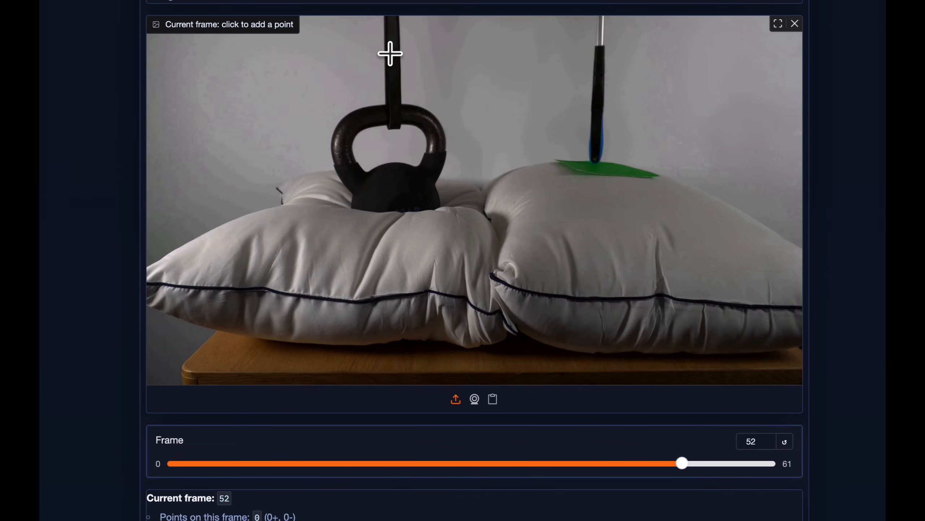
pyautogui.click(392, 53)
pyautogui.click(344, 157)
pyautogui.click(437, 156)
pyautogui.click(386, 195)
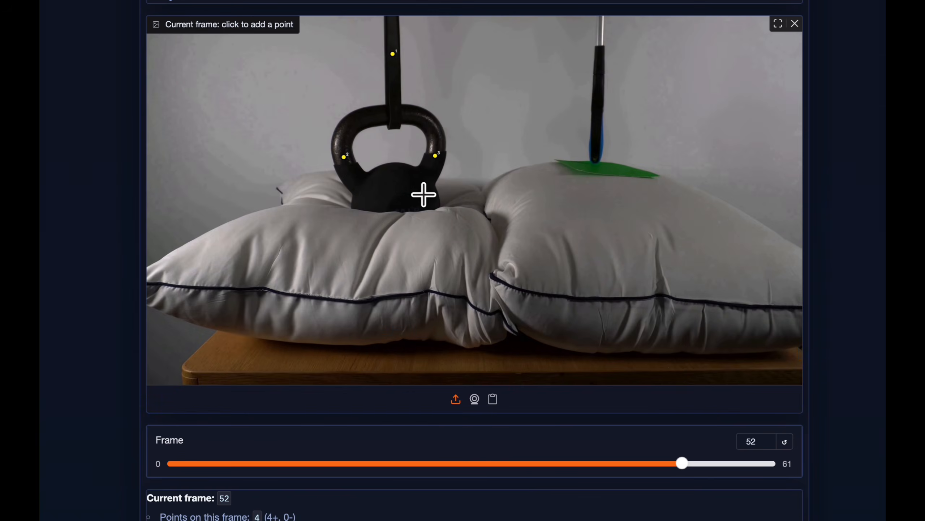
pyautogui.click(418, 192)
# Save the marked points of all frames as points JSON.
pyautogui.scroll(-3, 491, 290)
pyautogui.scroll(-3, 492, 291)
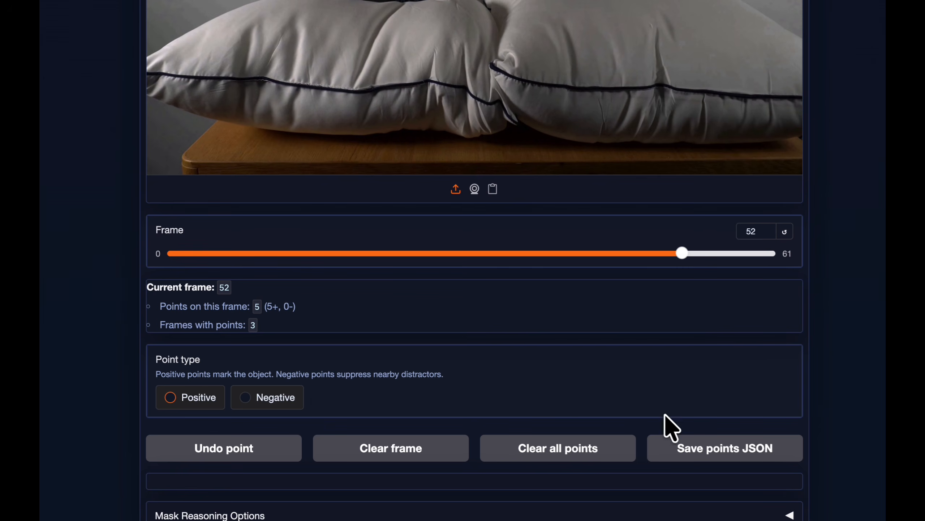
pyautogui.click(688, 457)
pyautogui.scroll(-3, 622, 387)
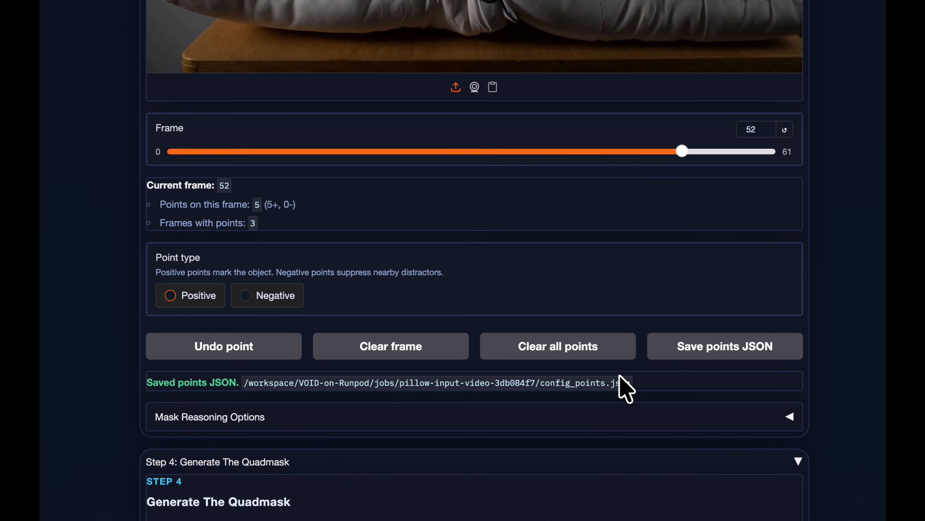
# Look over the mask reasoning options, generate the quadmask and follow its activity log.
pyautogui.scroll(-3, 626, 388)
pyautogui.click(787, 304)
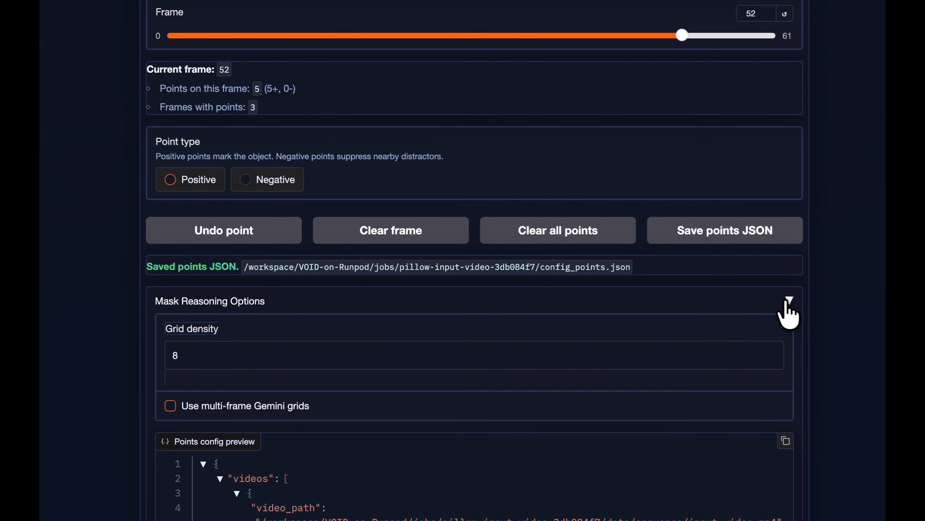
pyautogui.click(787, 303)
pyautogui.scroll(-3, 584, 362)
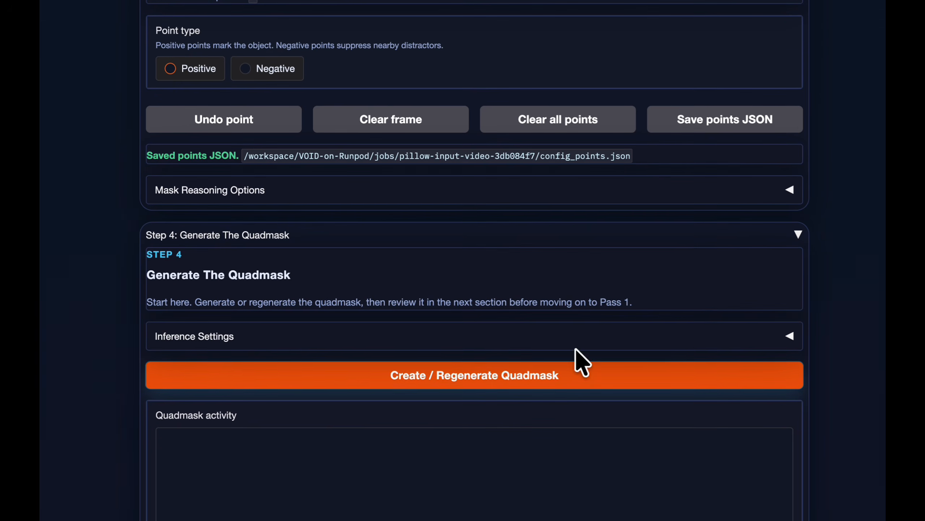
pyautogui.click(505, 372)
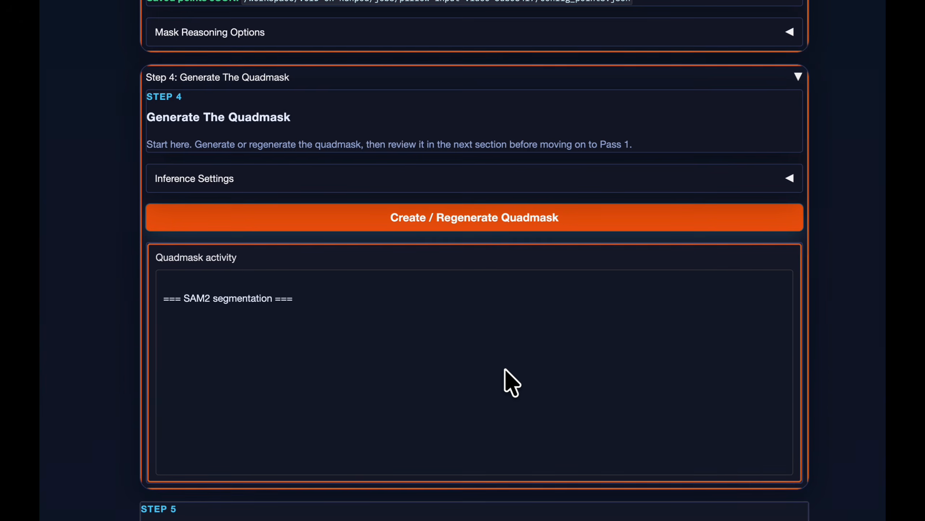
pyautogui.scroll(-4, 407, 345)
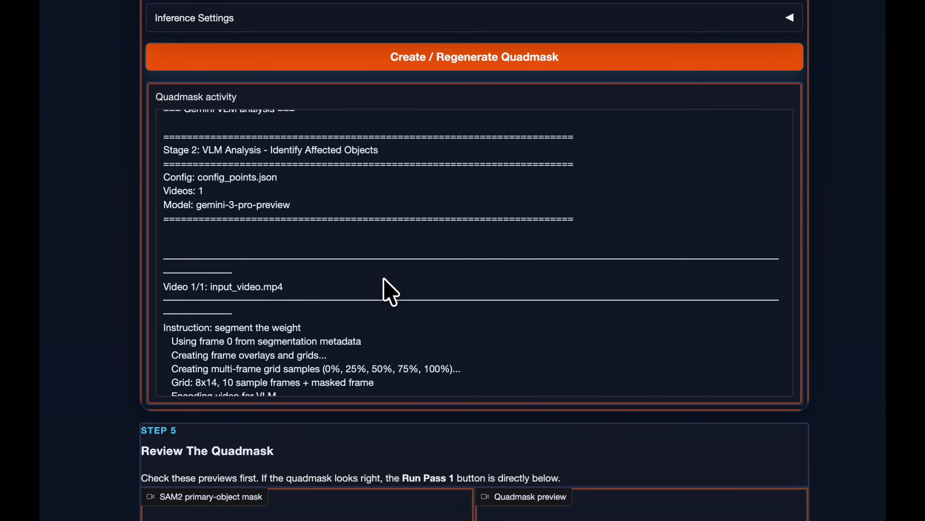
pyautogui.scroll(-2, 383, 278)
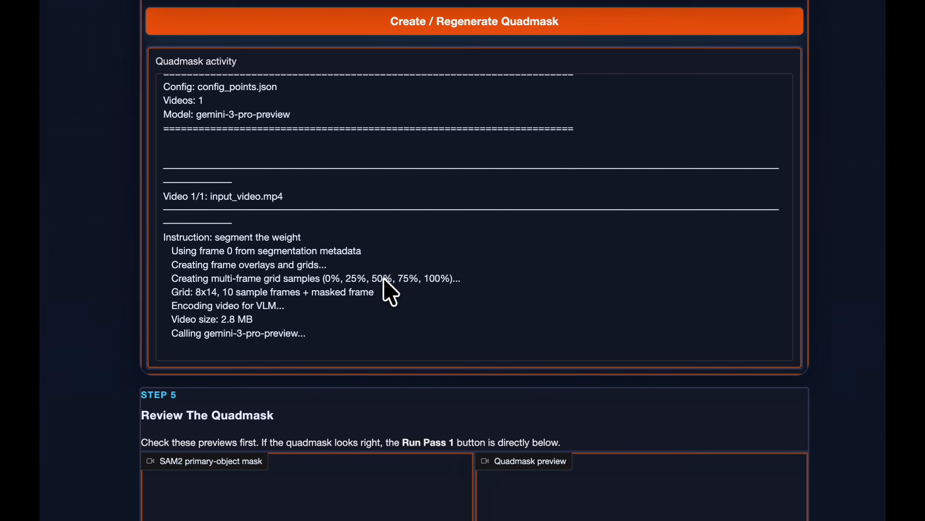
pyautogui.scroll(-1, 383, 278)
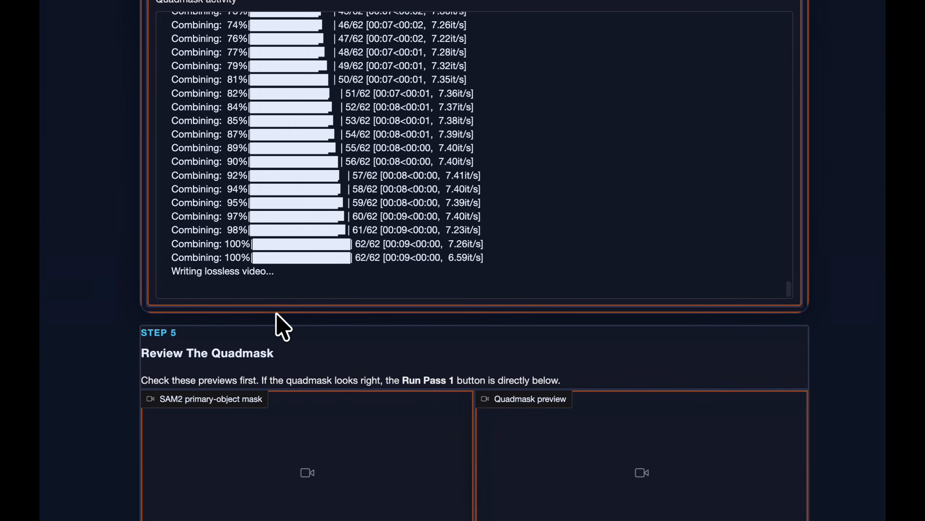
# Review the SAM2 primary-object mask and play the quadmask preview in Step 5.
pyautogui.scroll(-4, 379, 208)
pyautogui.moveTo(171, 395)
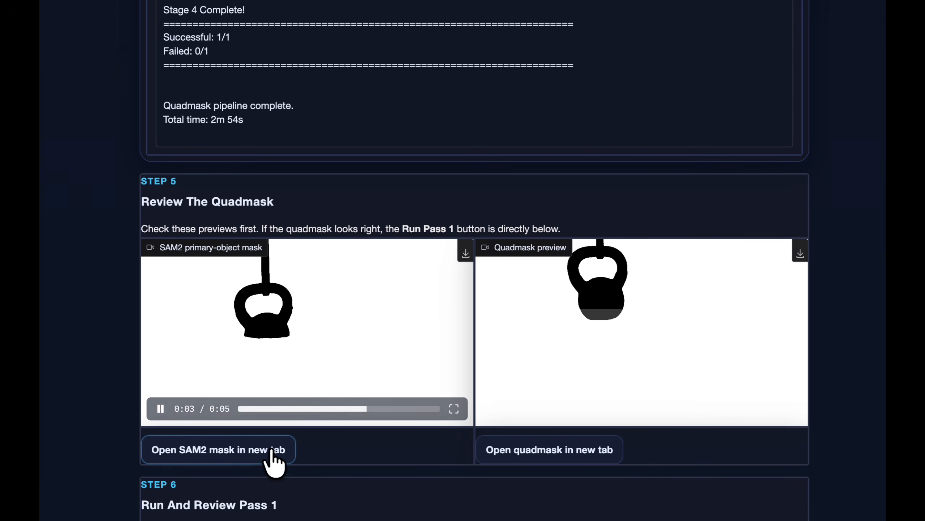
pyautogui.click(494, 409)
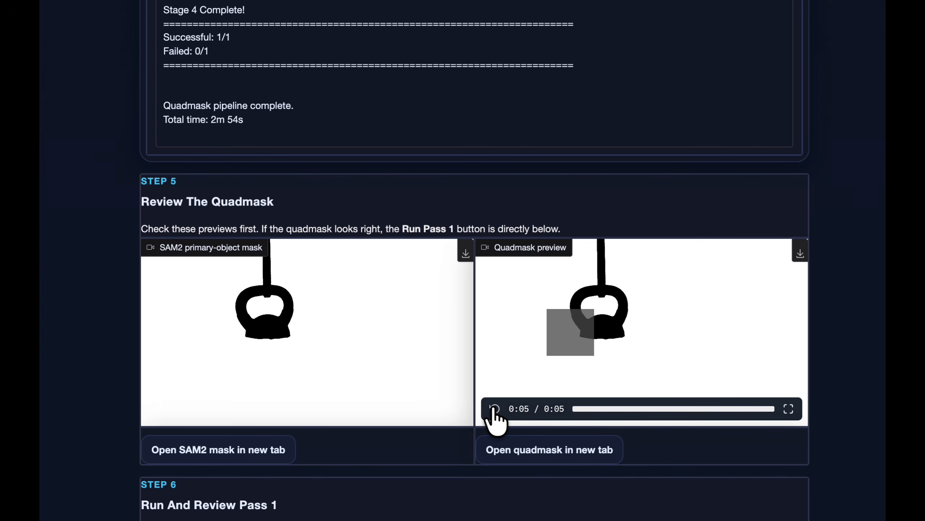
# Run Pass 1, follow its activity log and open the pod's telemetry in Runpod while it processes.
pyautogui.scroll(-7, 496, 420)
pyautogui.click(488, 304)
pyautogui.scroll(-8, 486, 300)
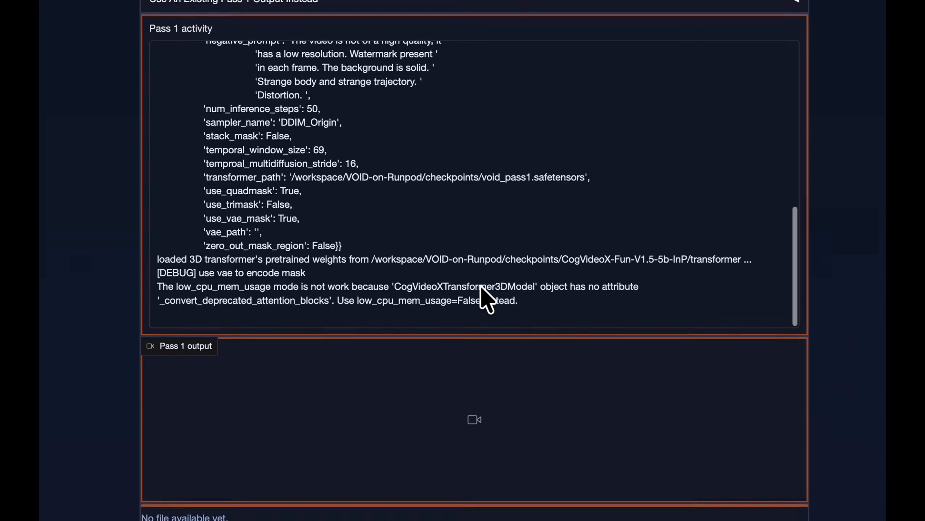
pyautogui.scroll(-1, 486, 300)
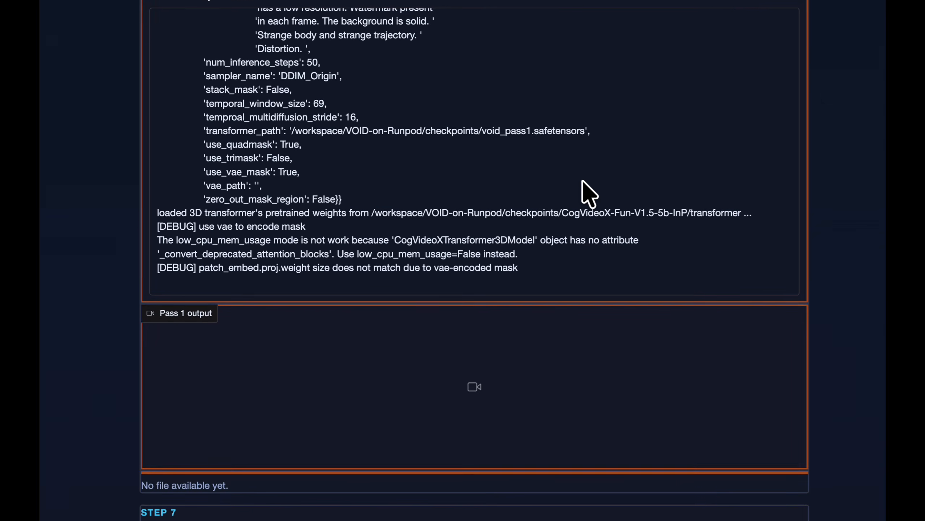
pyautogui.scroll(-1, 578, 157)
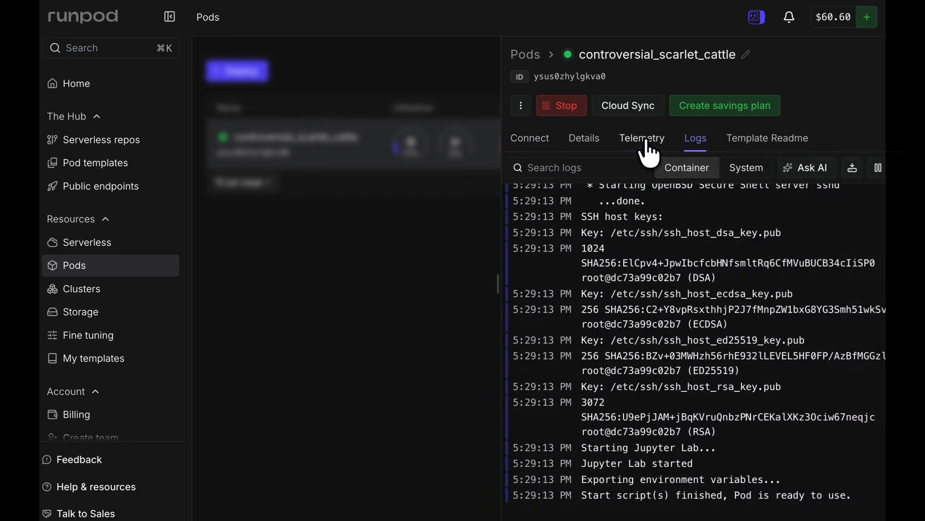
pyautogui.click(645, 139)
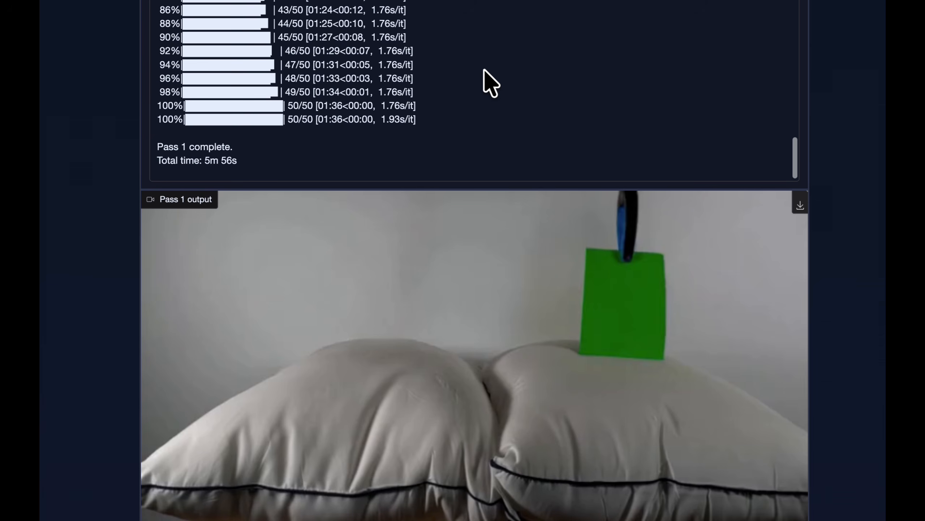
# Return to the job page and play the Pass 1 output video to review the removal.
pyautogui.scroll(-5, 445, 277)
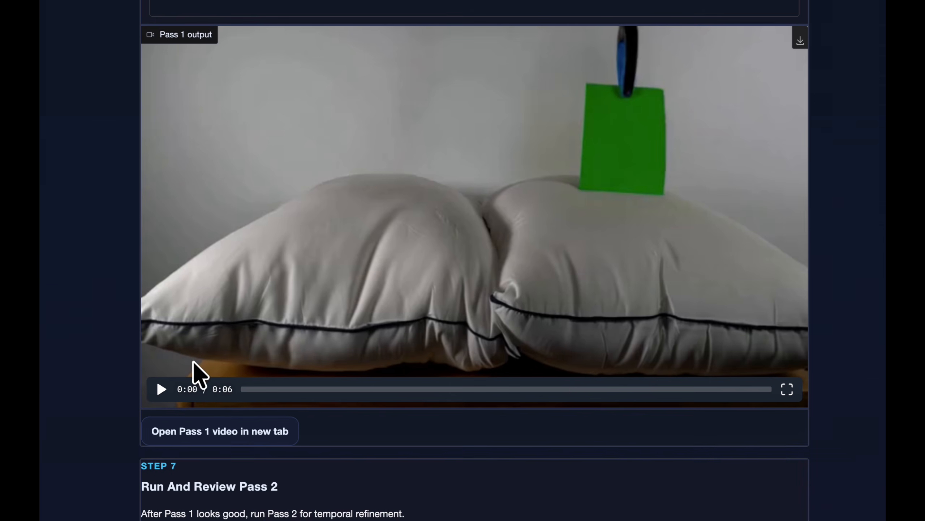
pyautogui.click(161, 389)
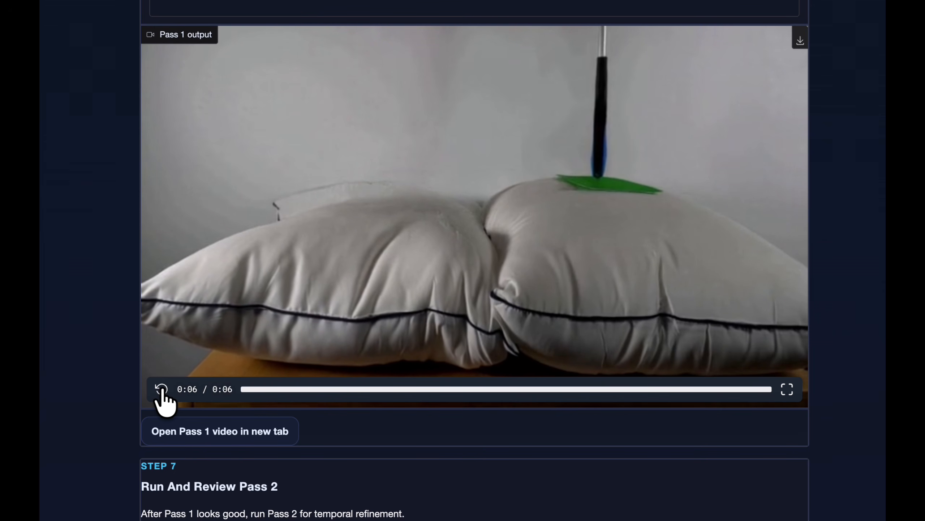
# Replay the Pass 1 output video to check the kettlebell removal once more.
pyautogui.click(162, 389)
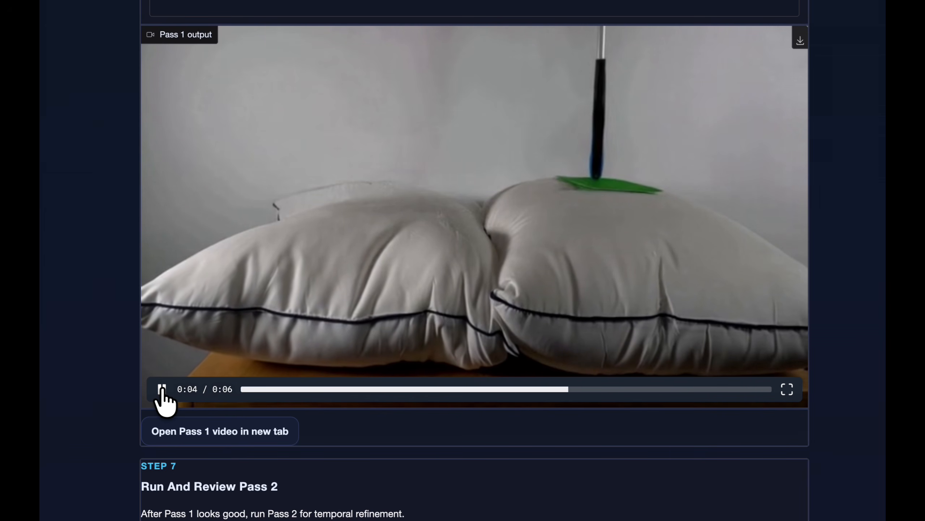
pyautogui.scroll(-2, 161, 389)
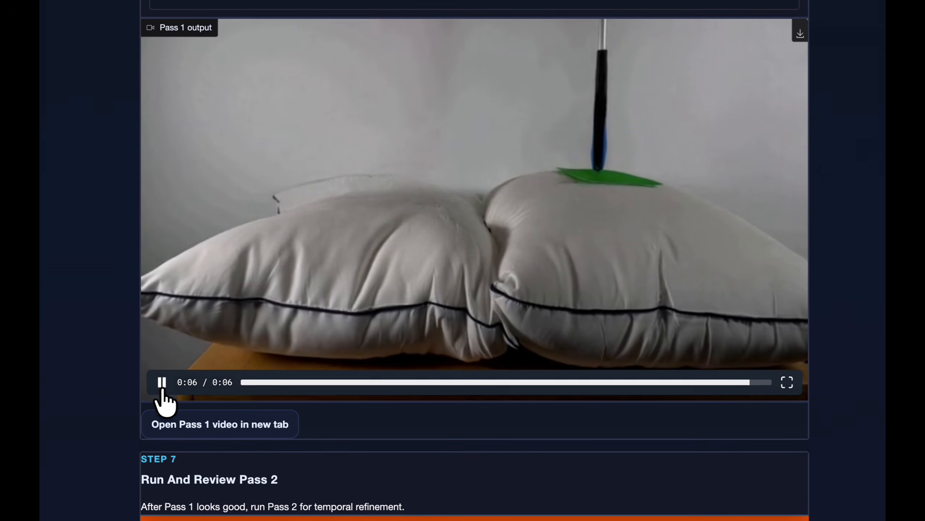
pyautogui.scroll(-6, 160, 386)
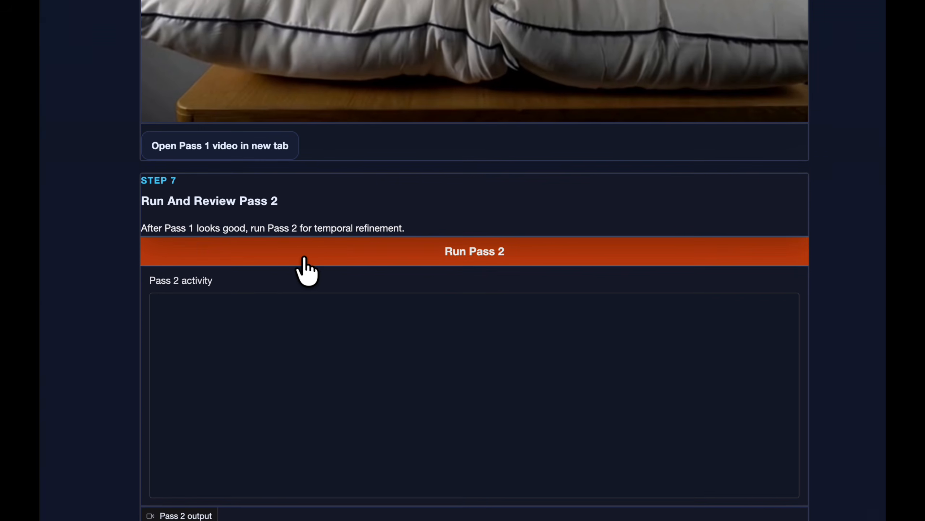
# Run Pass 2 for temporal refinement, follow its activity log and replay the output video.
pyautogui.click(303, 257)
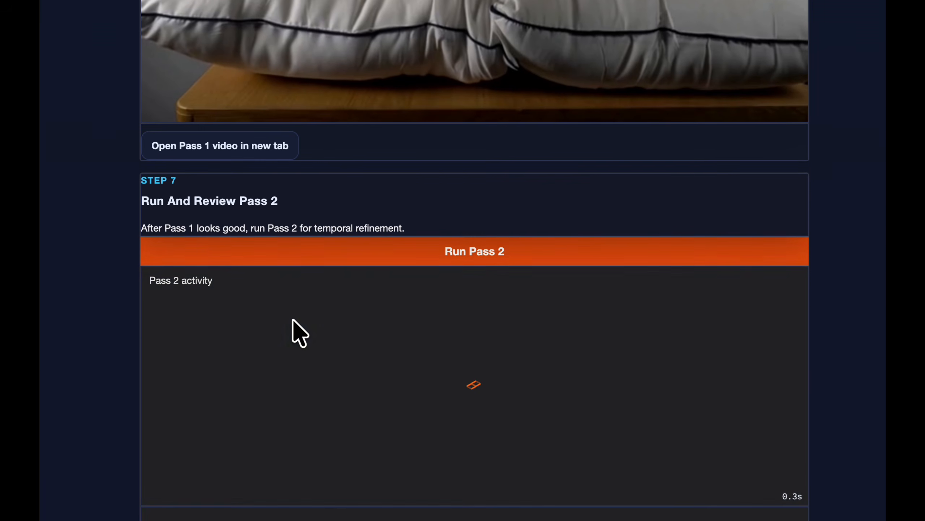
pyautogui.scroll(-5, 292, 331)
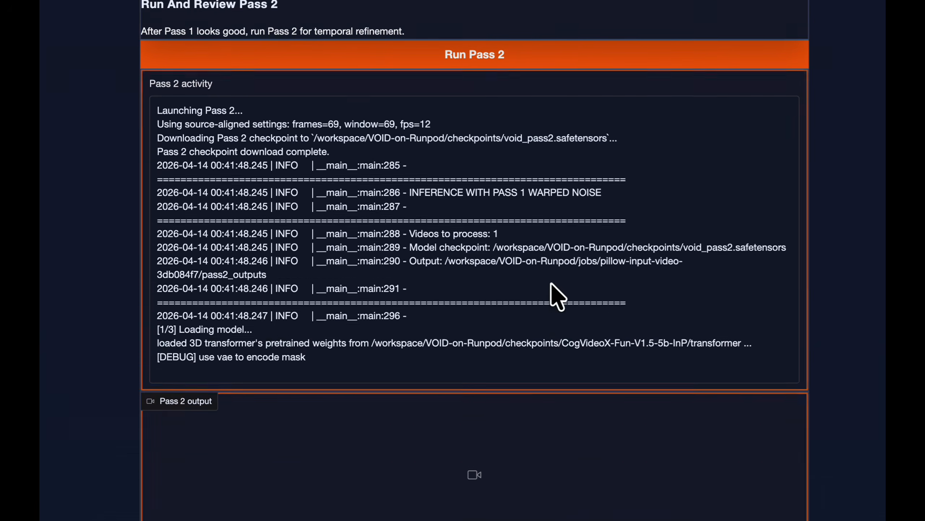
pyautogui.scroll(1, 551, 284)
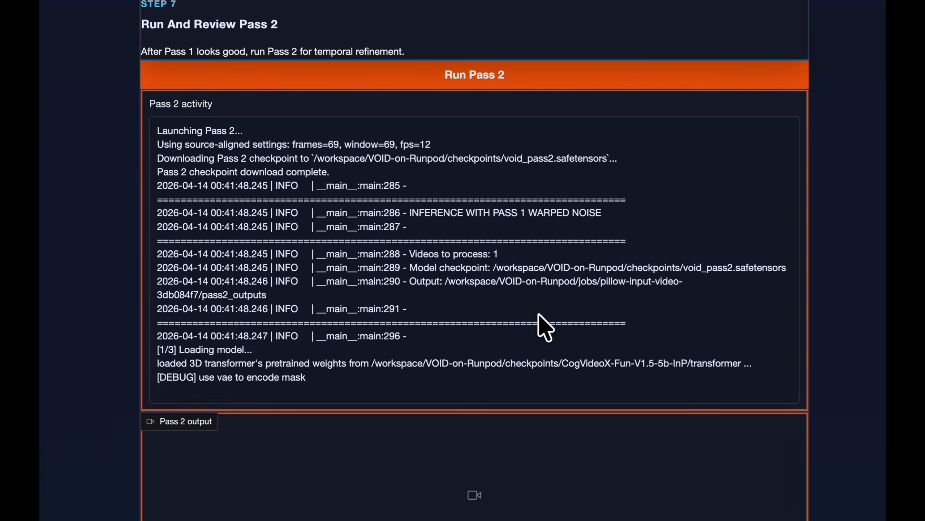
pyautogui.scroll(-3, 537, 321)
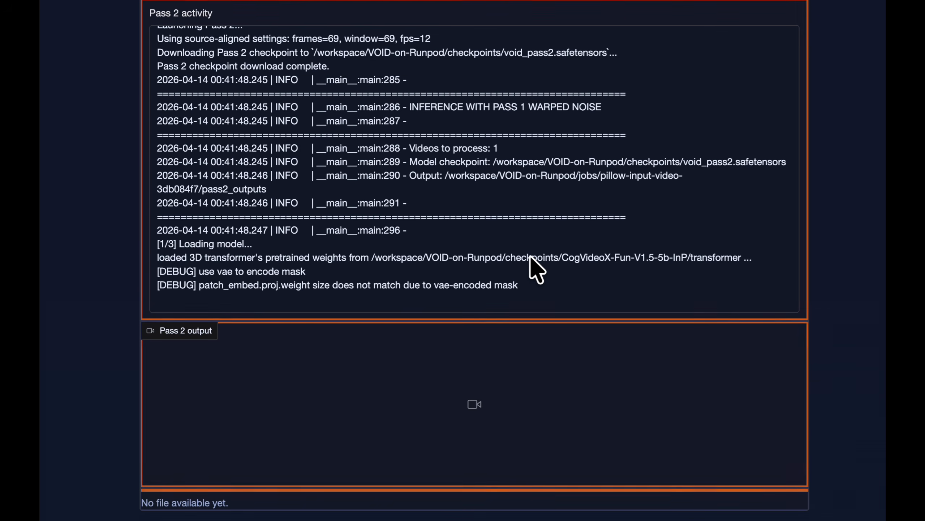
pyautogui.scroll(-1, 530, 255)
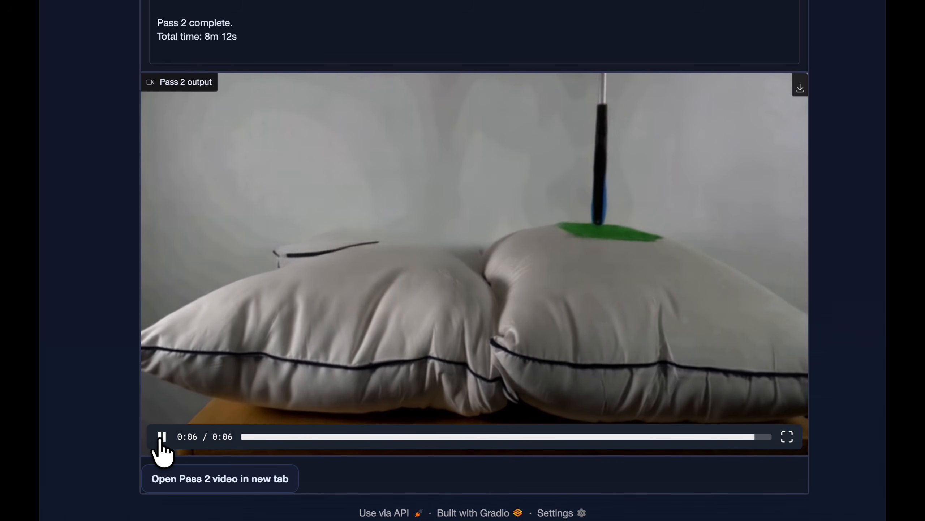
pyautogui.click(161, 436)
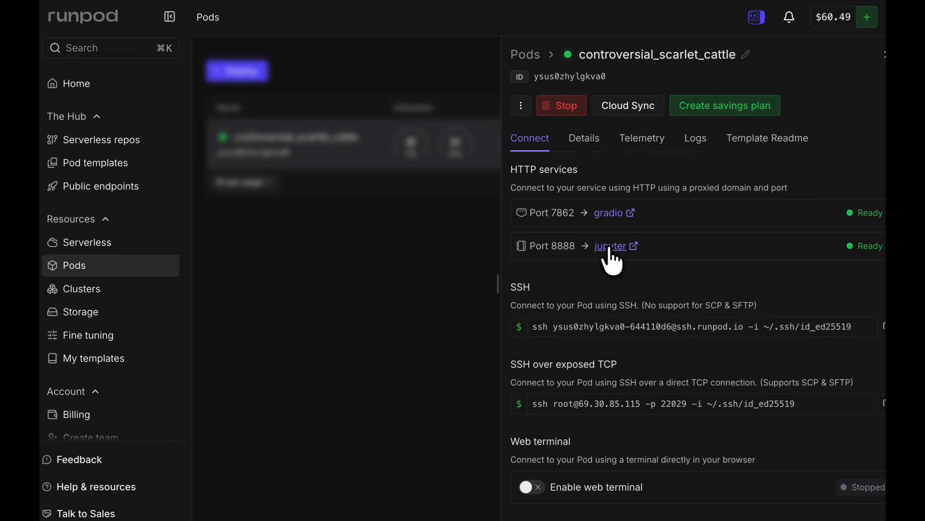
# Open the pod's JupyterLab and browse through VOID-on-Runpod/jobs to the pillow job's data/sequence folder.
pyautogui.click(607, 246)
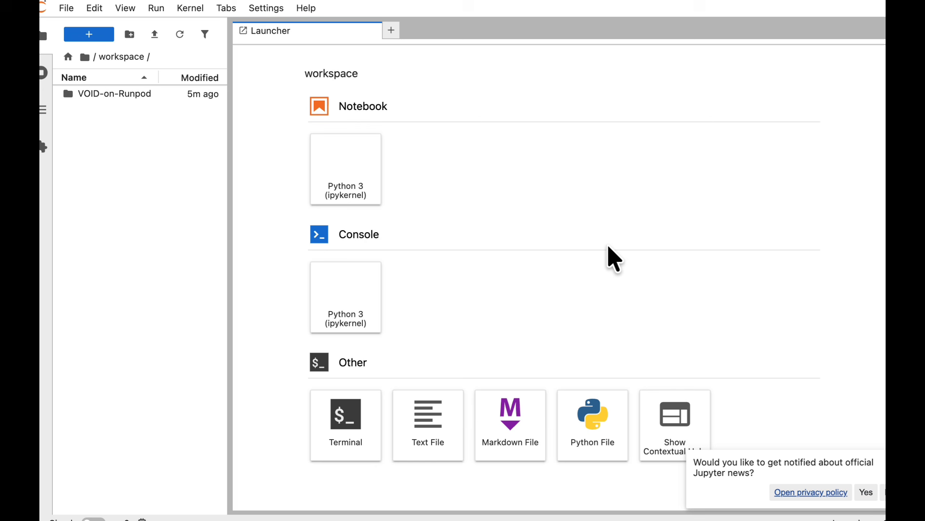
pyautogui.doubleClick(134, 94)
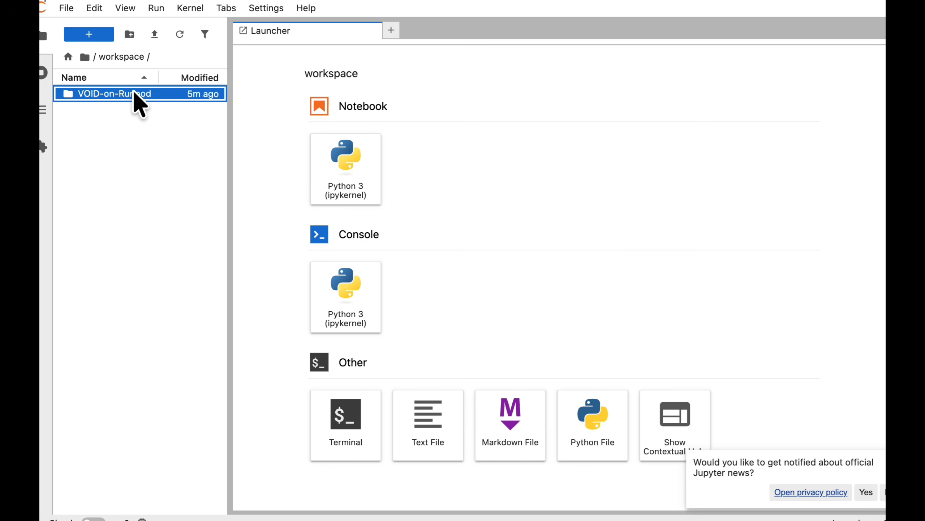
pyautogui.doubleClick(120, 120)
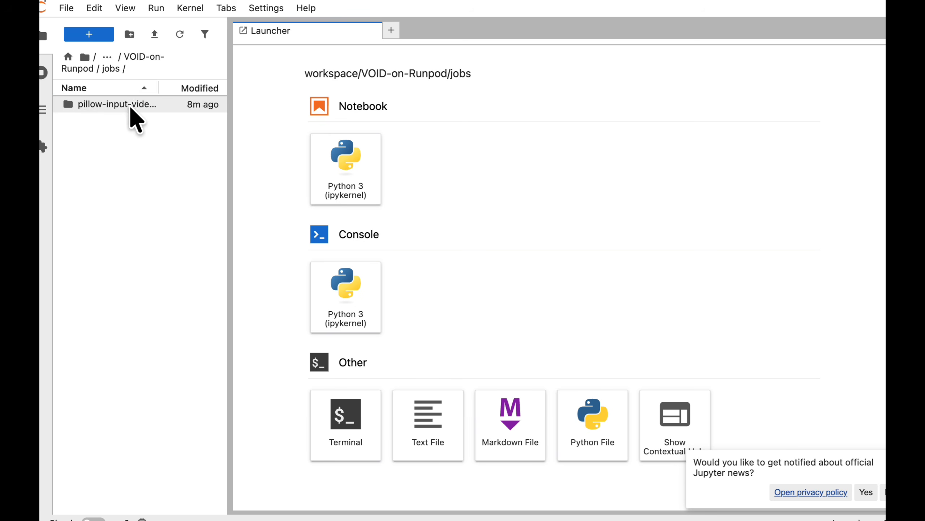
pyautogui.click(132, 105)
pyautogui.doubleClick(132, 105)
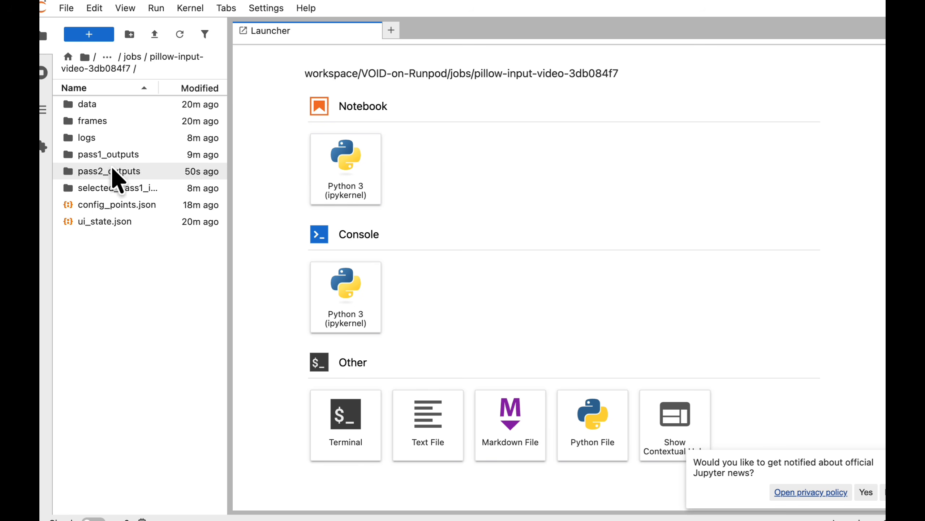
pyautogui.doubleClick(92, 107)
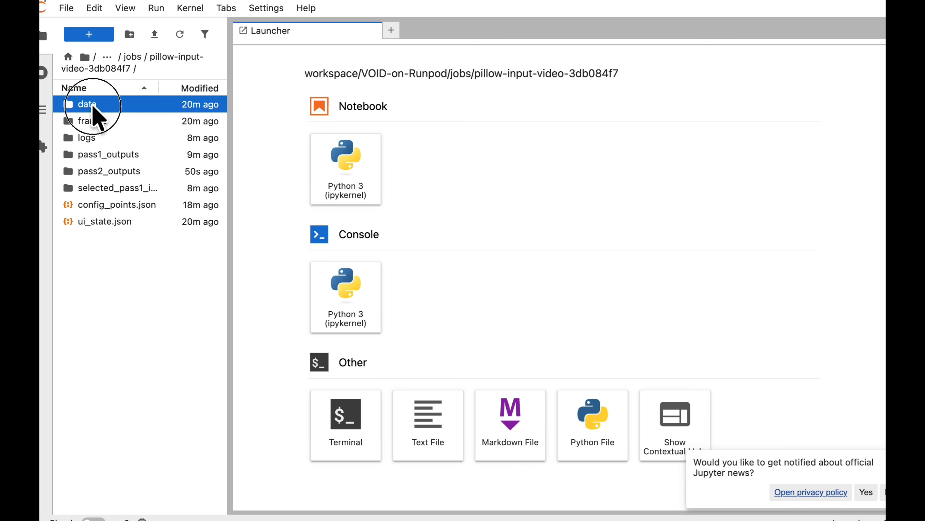
pyautogui.click(110, 109)
pyautogui.doubleClick(109, 106)
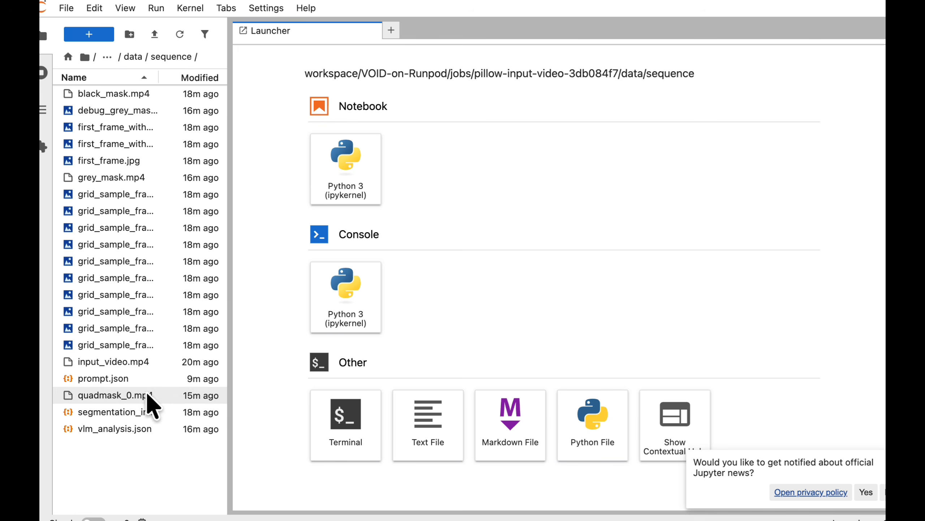
# Open vlm_analysis.json and expand the first affected object down to the first grid region of its first frame.
pyautogui.doubleClick(118, 423)
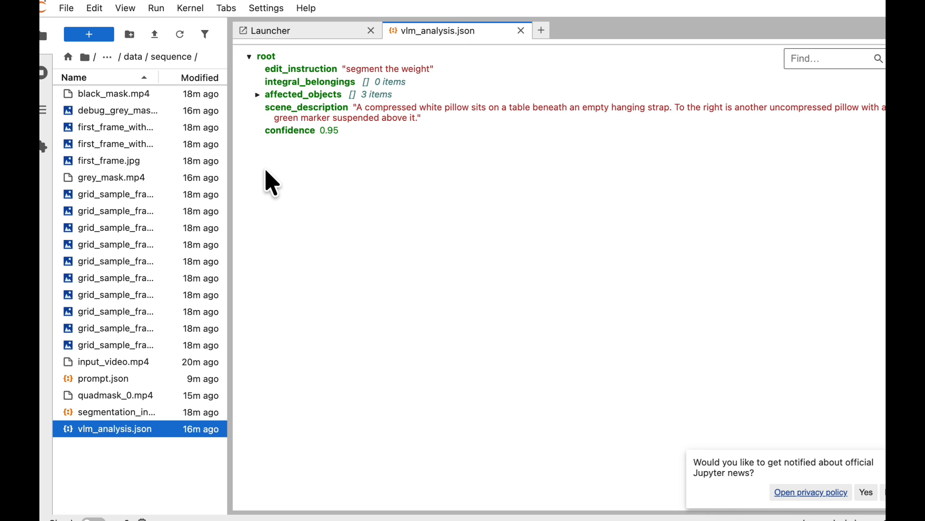
pyautogui.click(265, 95)
pyautogui.click(265, 107)
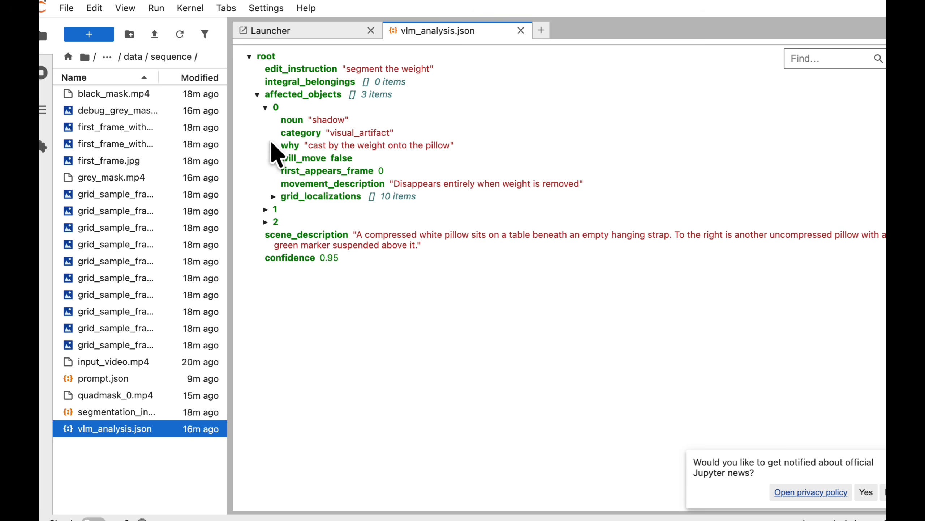
pyautogui.click(273, 196)
pyautogui.click(282, 210)
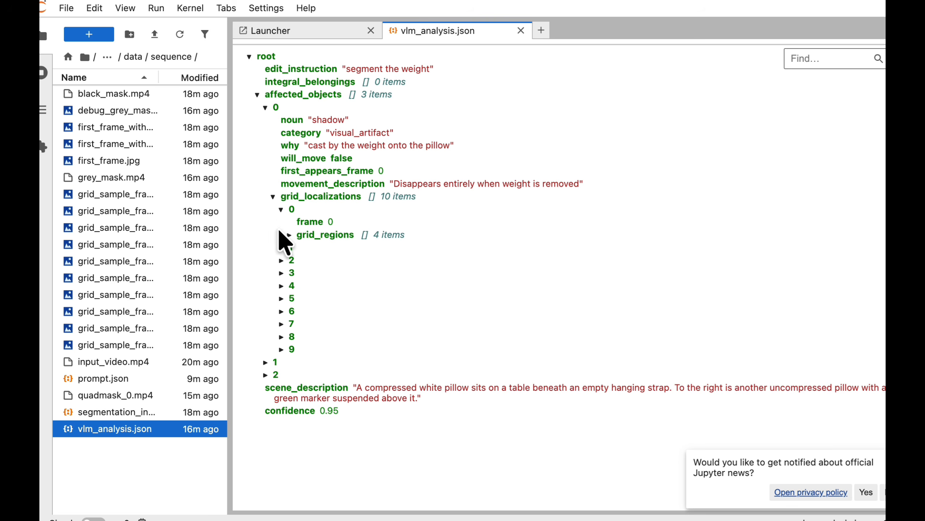
pyautogui.click(289, 234)
pyautogui.click(297, 247)
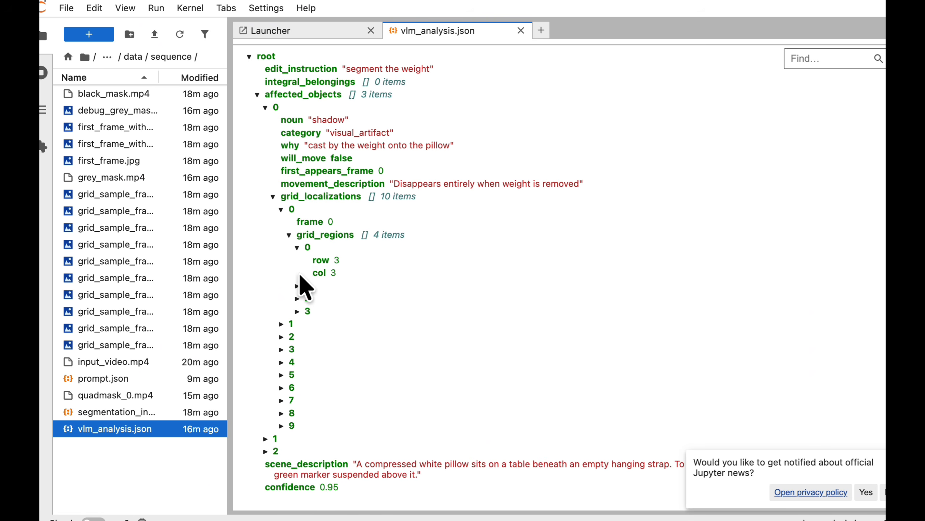
# Expand affected object 2 in vlm_analysis.json to read its details and dismiss the Jupyter news notice.
pyautogui.click(266, 451)
pyautogui.scroll(-2, 268, 458)
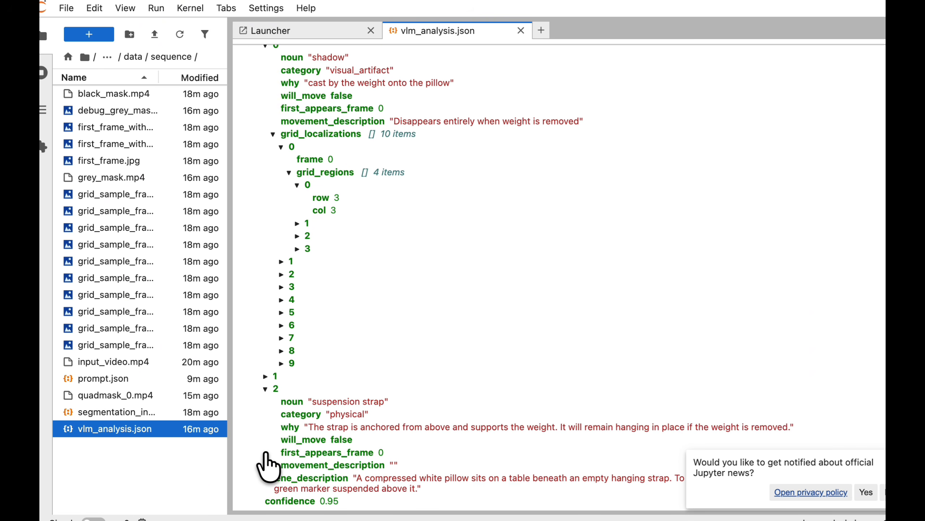
pyautogui.click(884, 457)
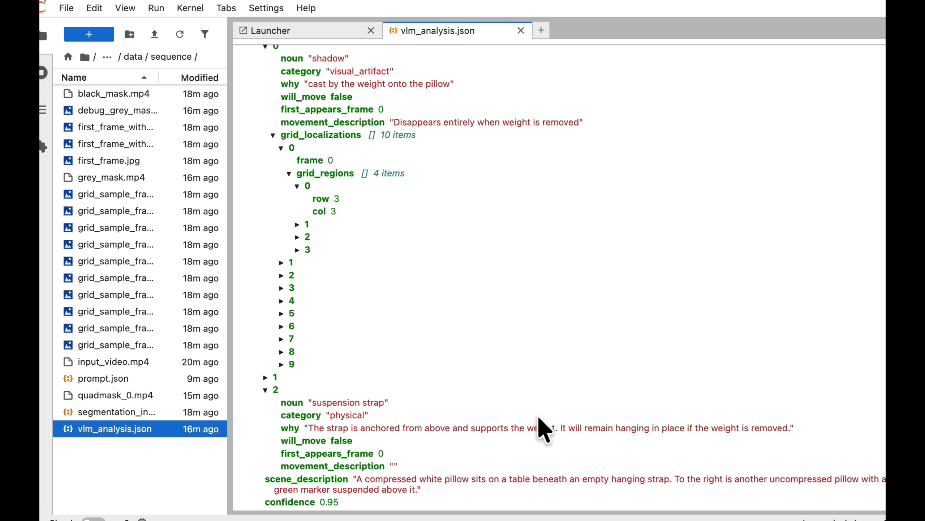
# Return to the jobs folder and download the pillow-input-video job folder as an archive.
pyautogui.click(107, 57)
pyautogui.click(123, 58)
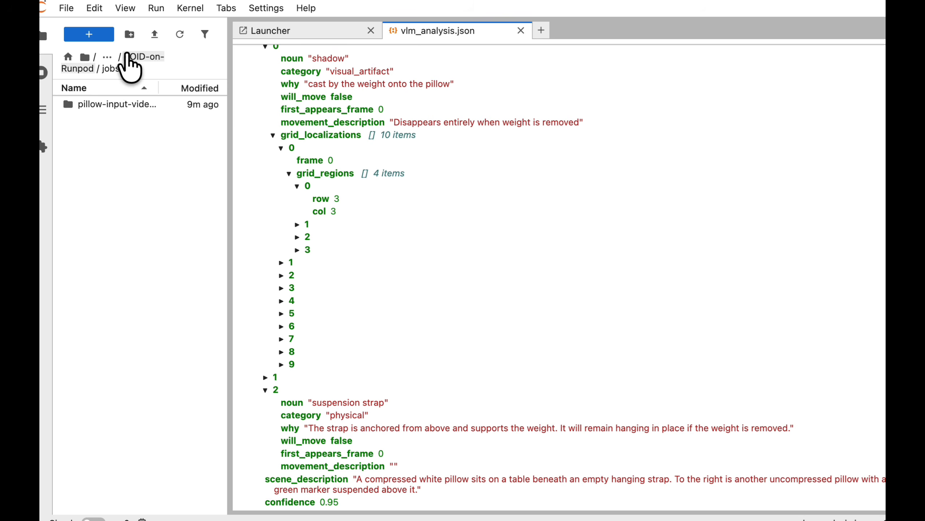
pyautogui.rightClick(127, 104)
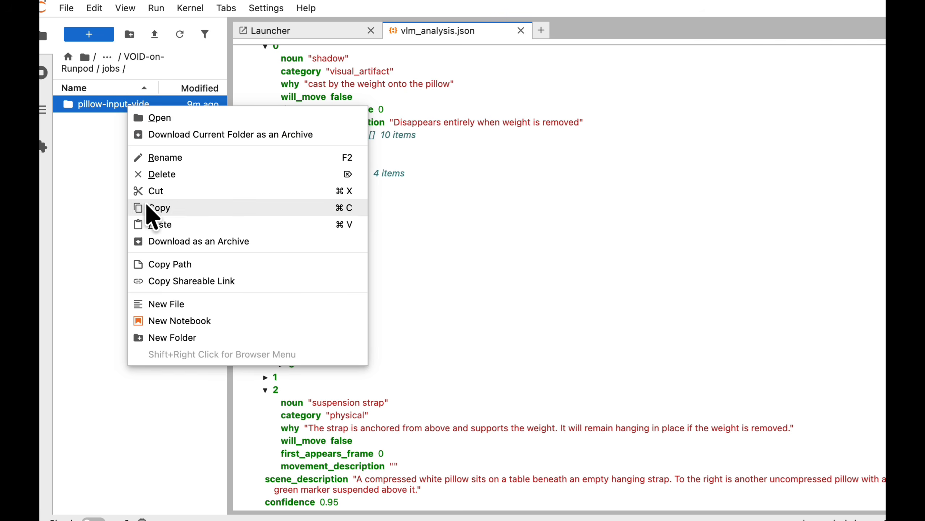
pyautogui.click(155, 239)
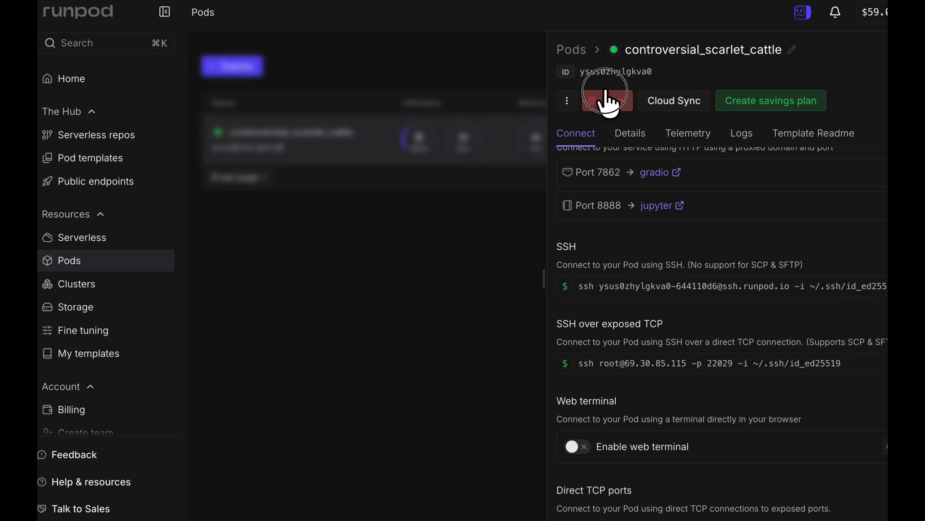
# In Runpod, stop the controversial_scarlet_cattle pod and terminate it permanently.
pyautogui.click(607, 102)
pyautogui.click(579, 333)
pyautogui.click(720, 101)
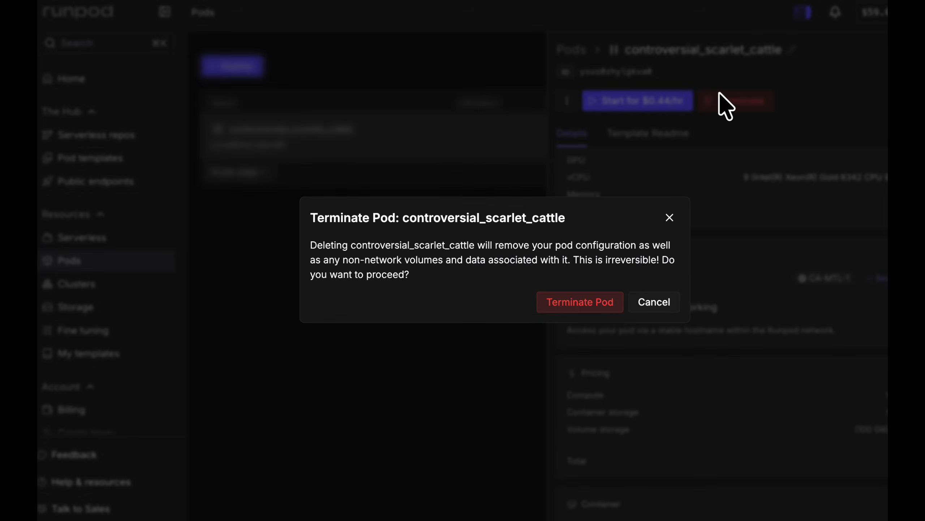
pyautogui.click(606, 300)
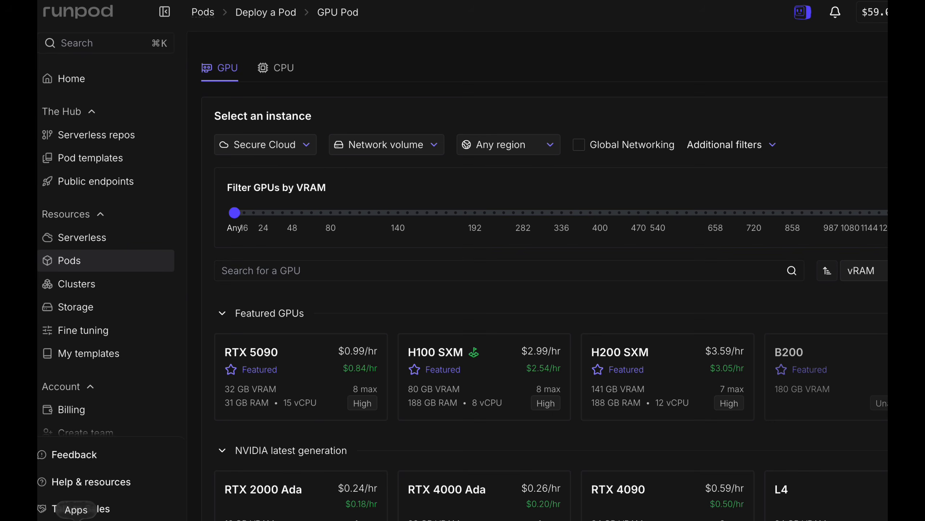